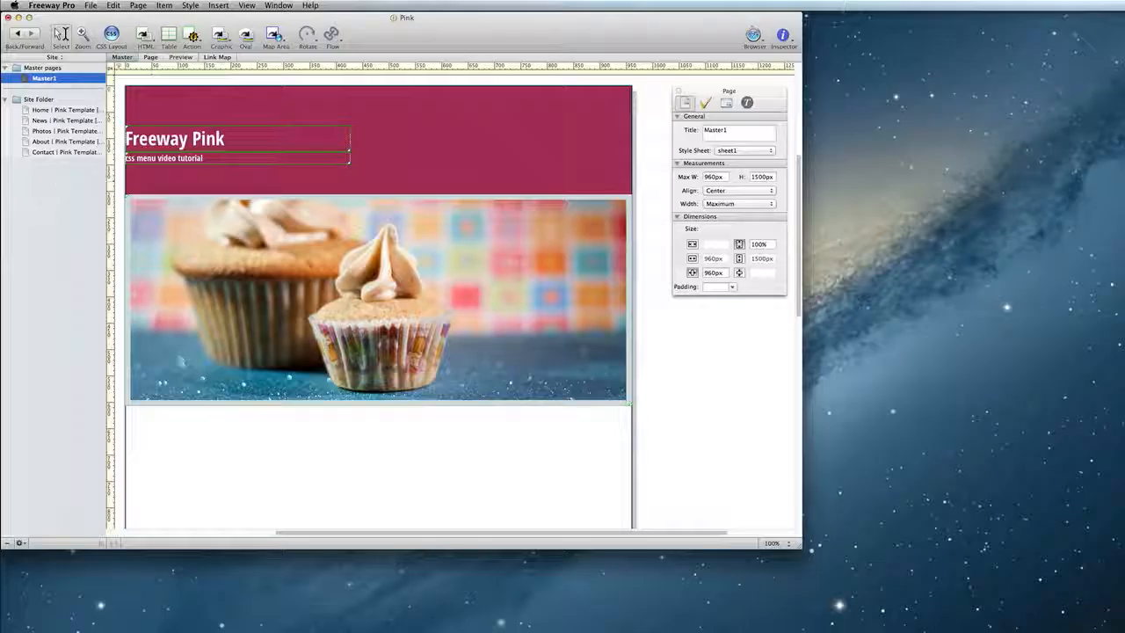
- Draw an HTML box about 423 × 59 px in the header to the right of the site title
{"action": "left_click", "coordinate": [145, 35]}
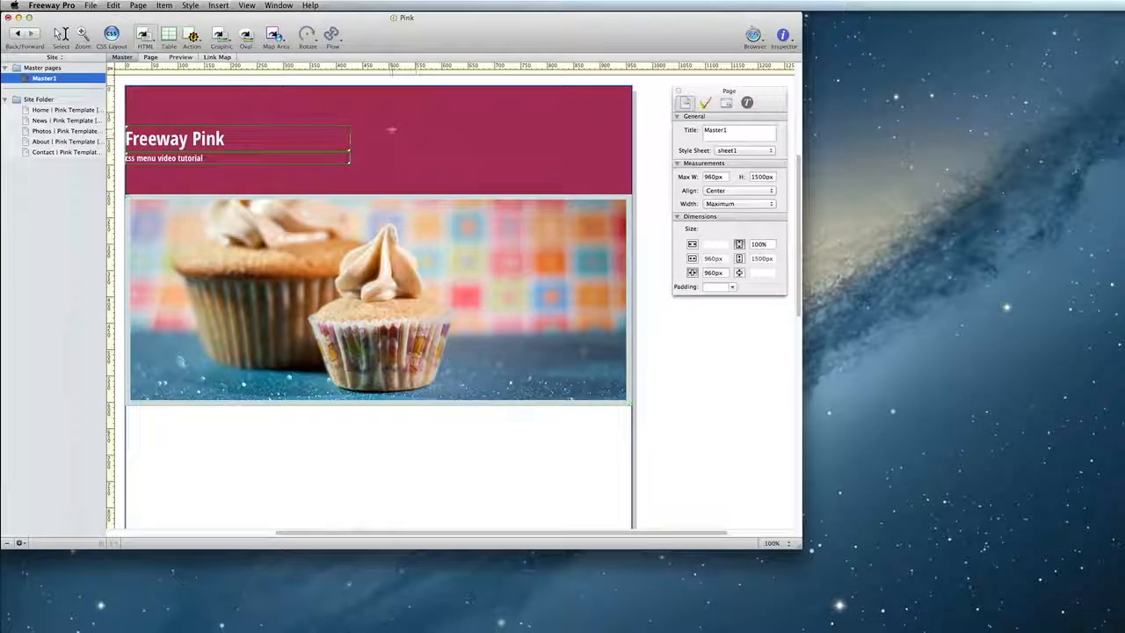
{"action": "left_click_drag", "start_coordinate": [379, 126], "coordinate": [602, 157]}
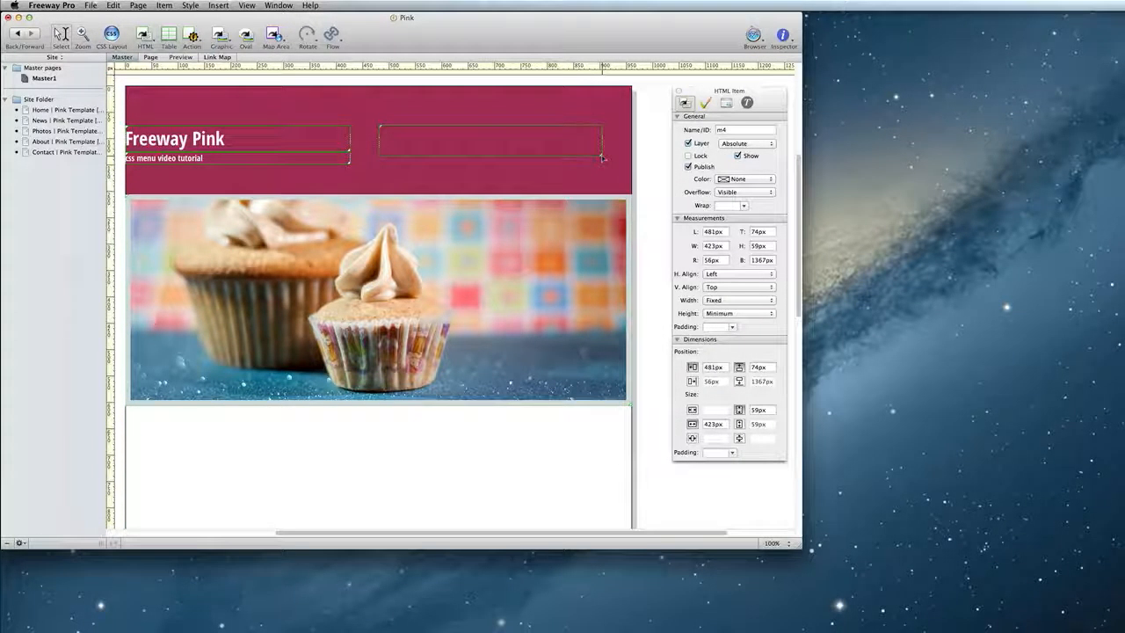
{"action": "left_click", "coordinate": [622, 152]}
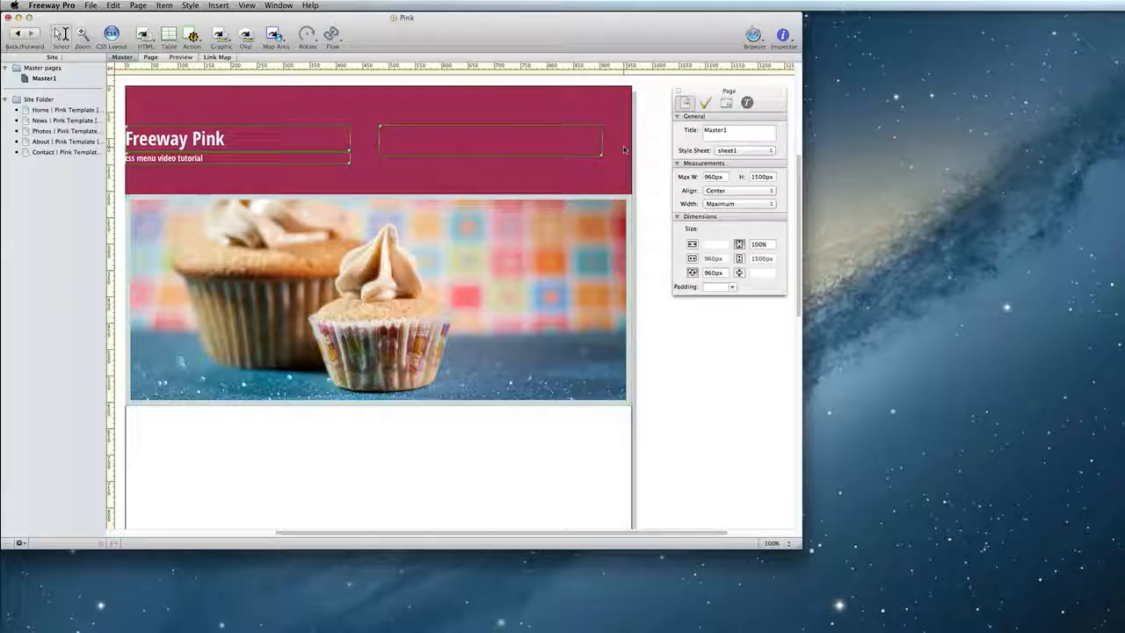
- Enter the menu items Home, News, Photos, About and Contact on separate lines in the box
{"action": "double_click", "coordinate": [565, 146]}
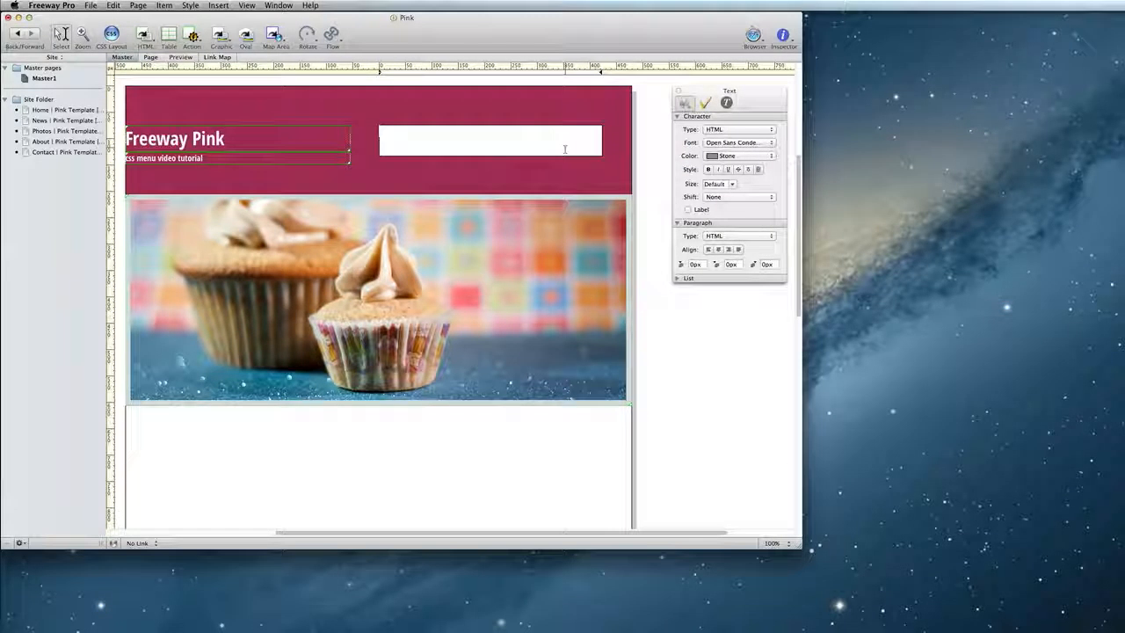
{"action": "type", "text": "Home"}
{"action": "key", "text": "Return"}
{"action": "type", "text": "News"}
{"action": "key", "text": "Return"}
{"action": "type", "text": "Photos"}
{"action": "key", "text": "Return"}
{"action": "type", "text": "About"}
{"action": "key", "text": "Return"}
{"action": "type", "text": "Contact"}
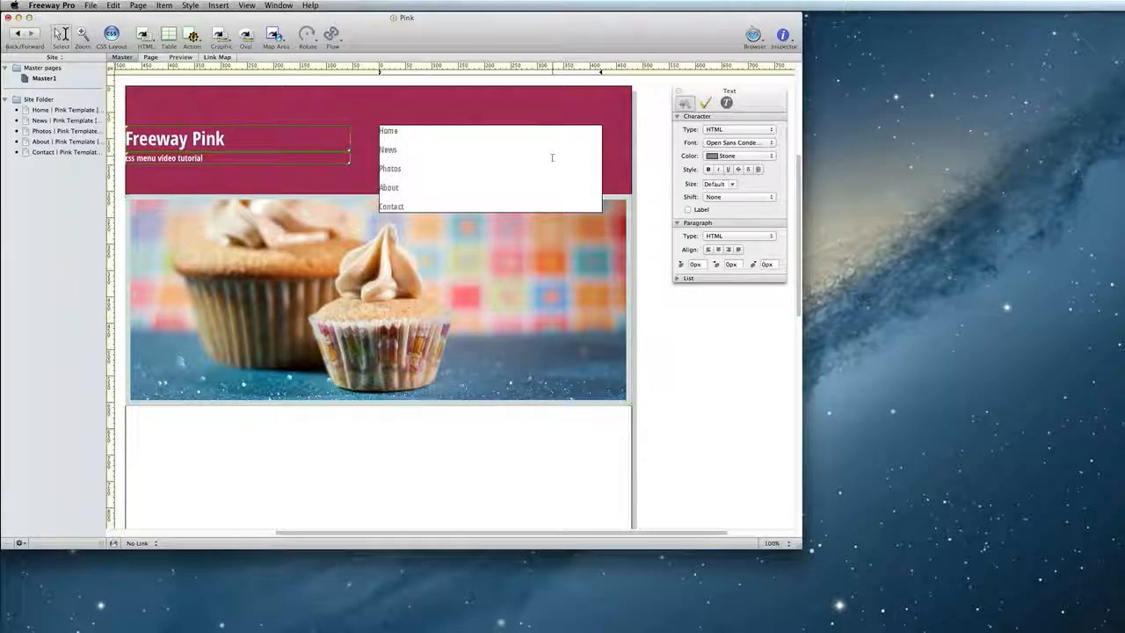
- Turn all five menu lines into a bulleted list
{"action": "key", "text": "super+a"}
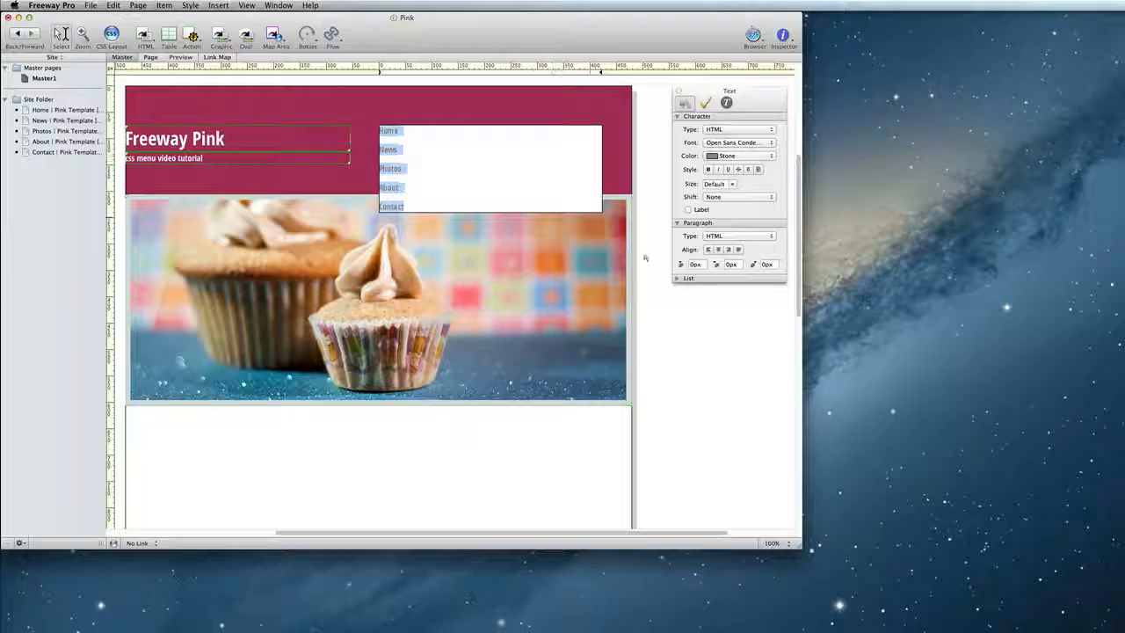
{"action": "left_click", "coordinate": [680, 278]}
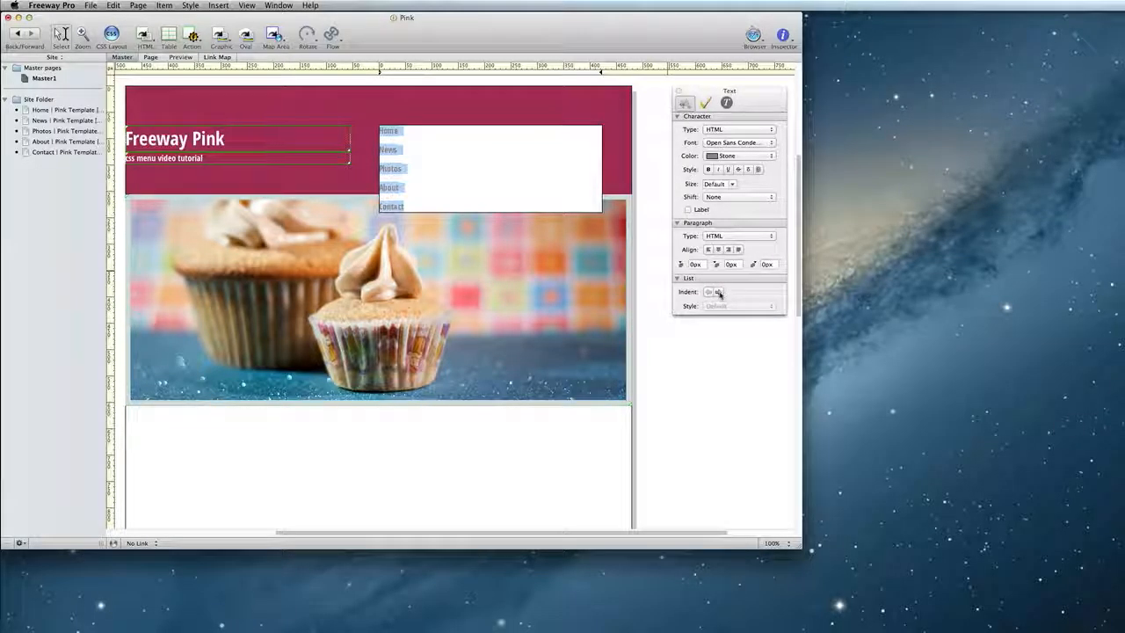
{"action": "left_click", "coordinate": [719, 292]}
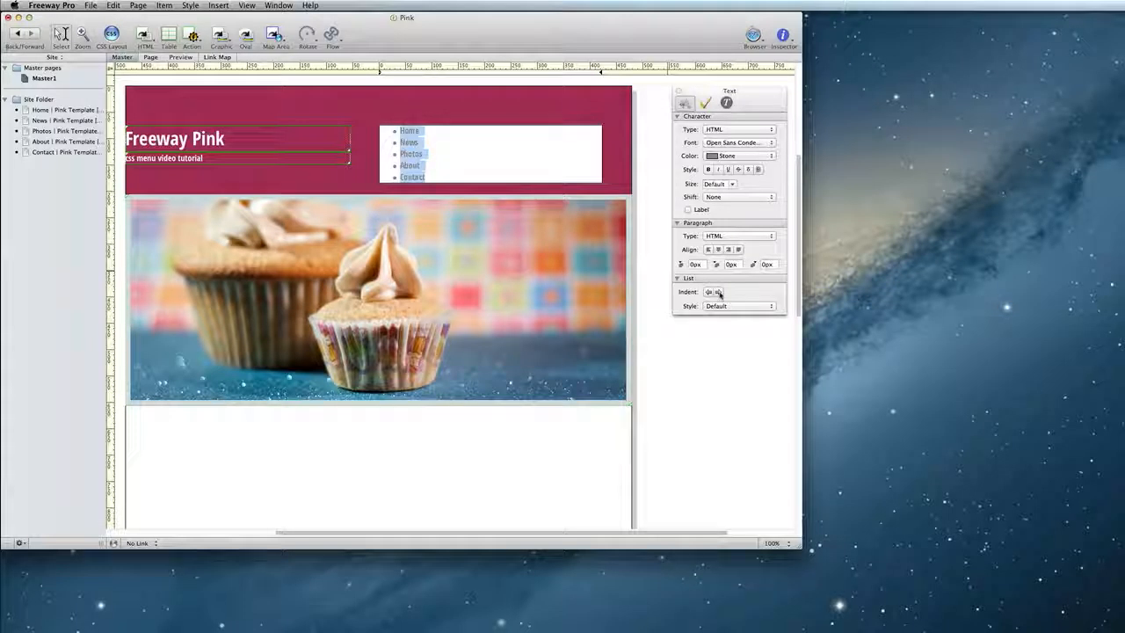
{"action": "left_click", "coordinate": [510, 164]}
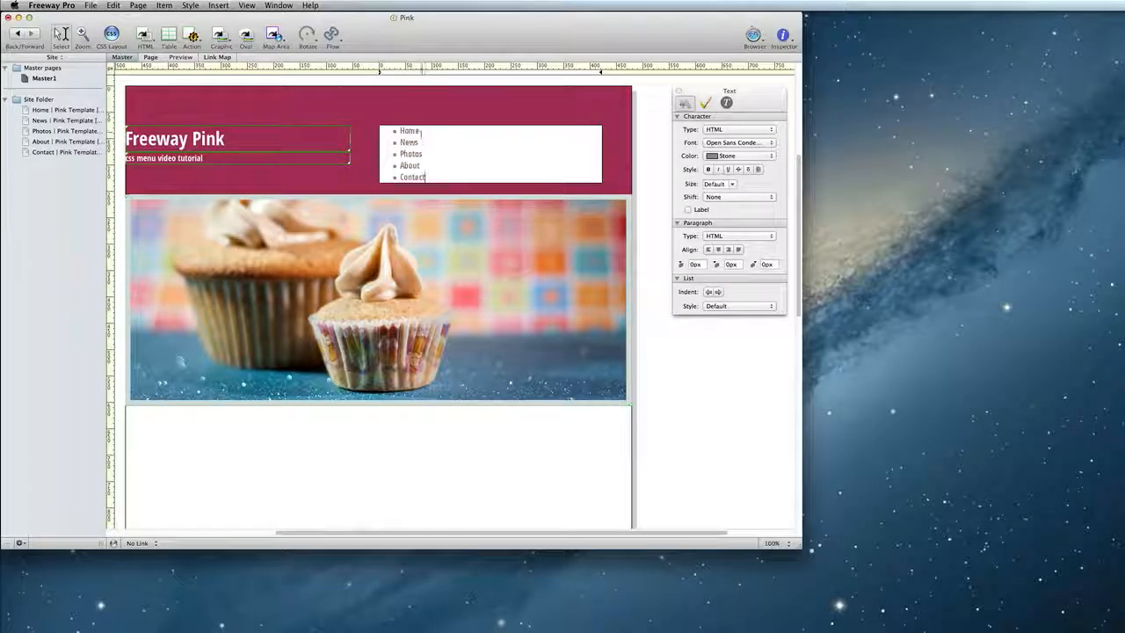
- Link each menu item to its matching page: Home, News, Photos, About and Contact Pink Template pages
{"action": "double_click", "coordinate": [414, 130]}
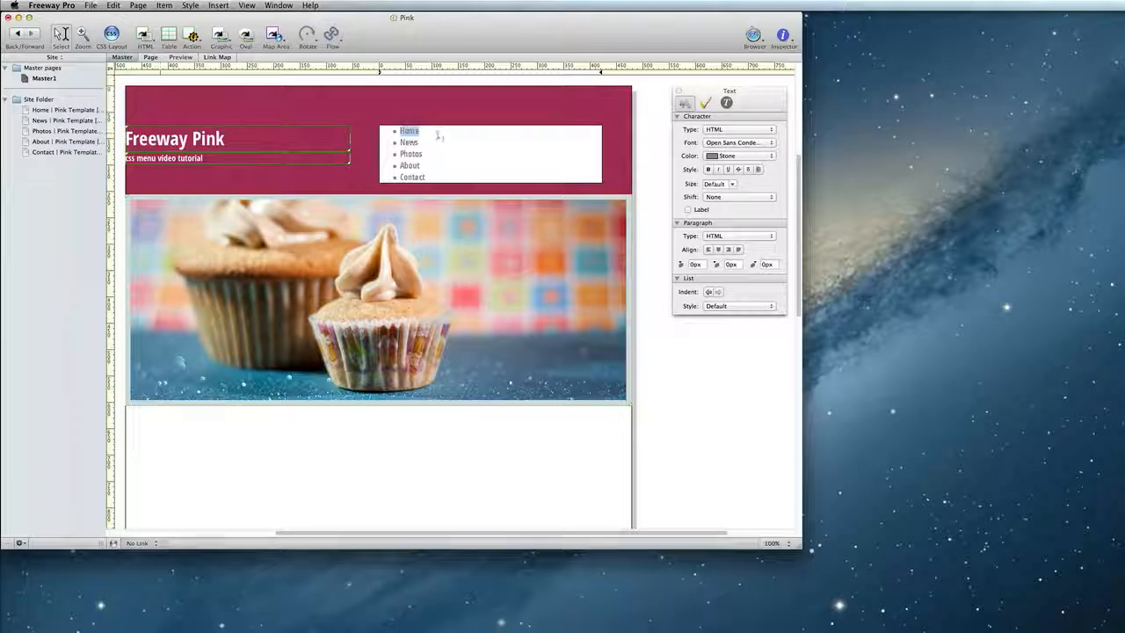
{"action": "left_click", "coordinate": [138, 542]}
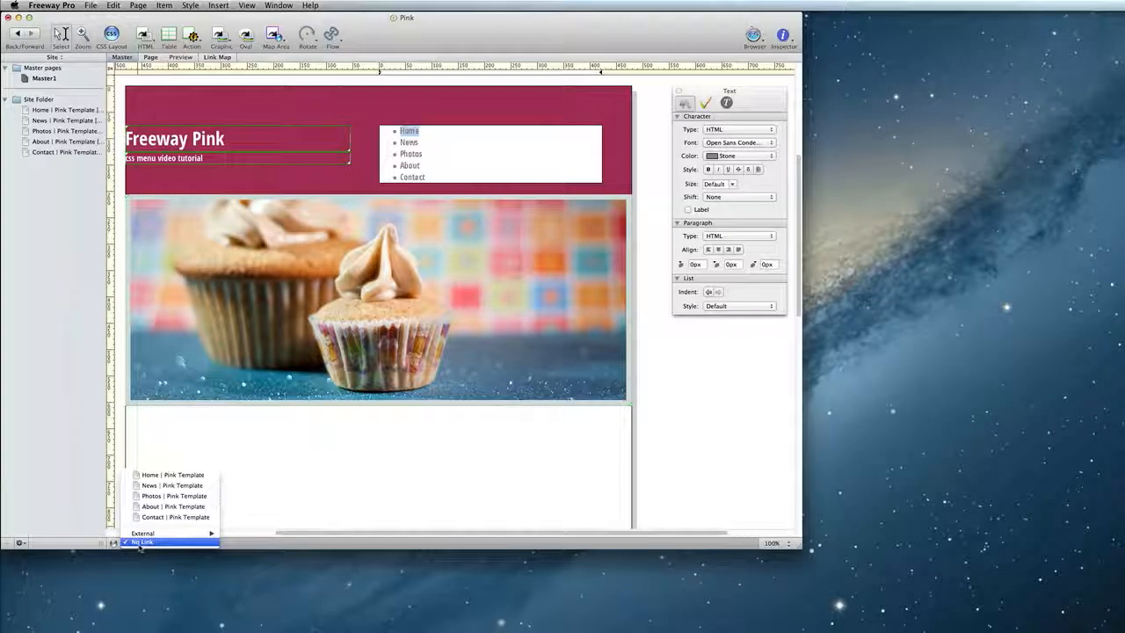
{"action": "left_click", "coordinate": [146, 477]}
{"action": "double_click", "coordinate": [408, 141]}
{"action": "left_click", "coordinate": [154, 542]}
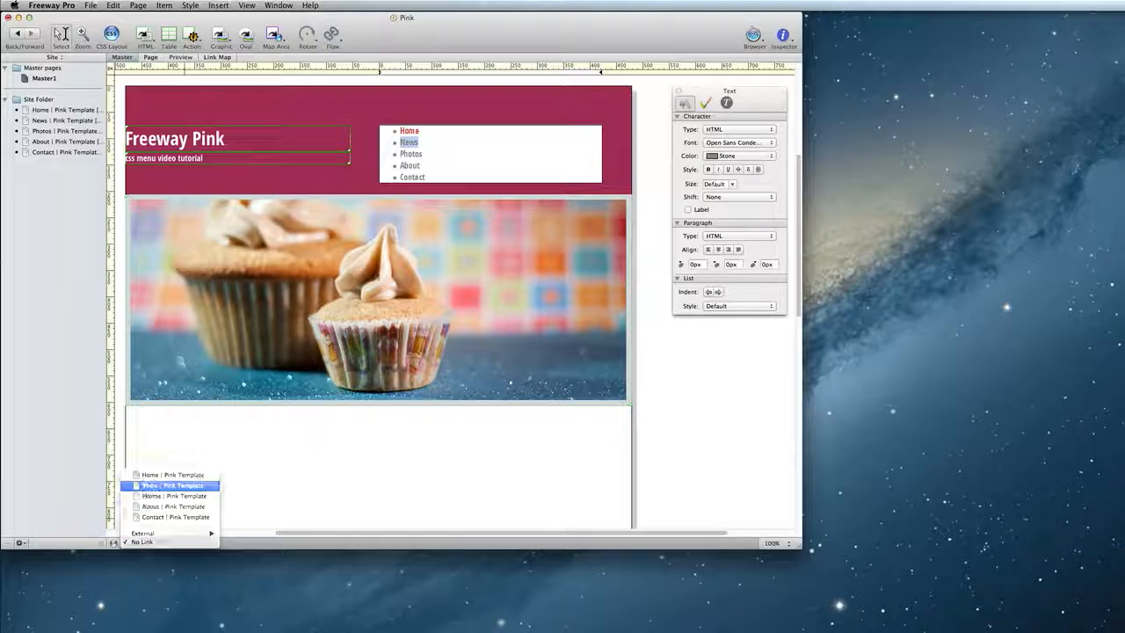
{"action": "left_click", "coordinate": [154, 485]}
{"action": "double_click", "coordinate": [410, 153]}
{"action": "left_click", "coordinate": [139, 542]}
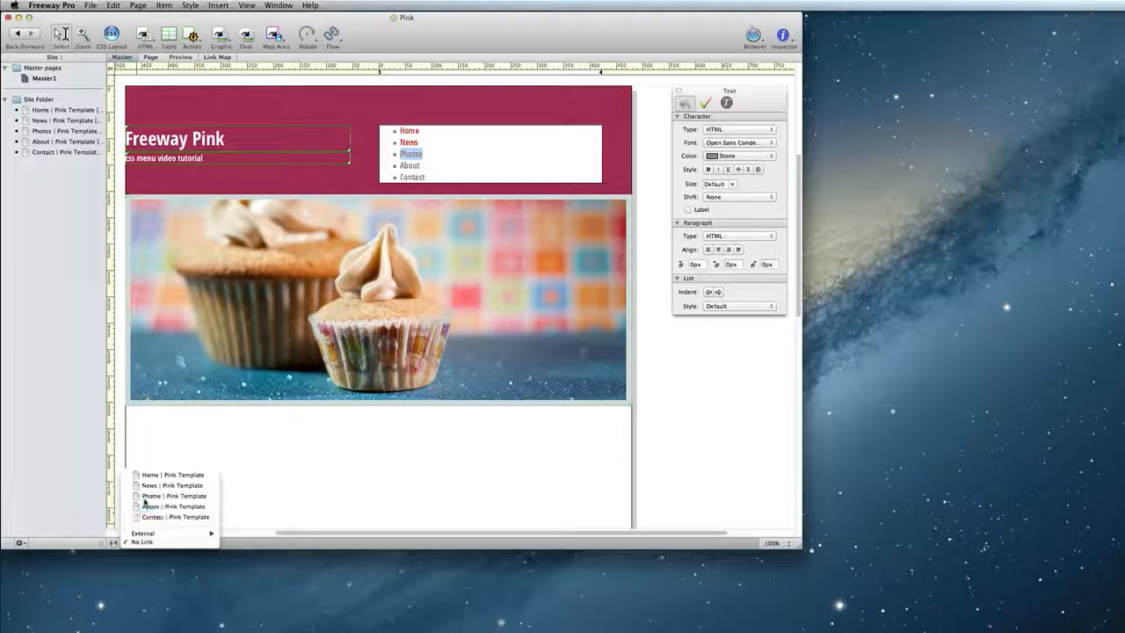
{"action": "left_click", "coordinate": [149, 496]}
{"action": "double_click", "coordinate": [409, 165]}
{"action": "left_click", "coordinate": [145, 542]}
{"action": "left_click", "coordinate": [151, 510]}
{"action": "double_click", "coordinate": [413, 177]}
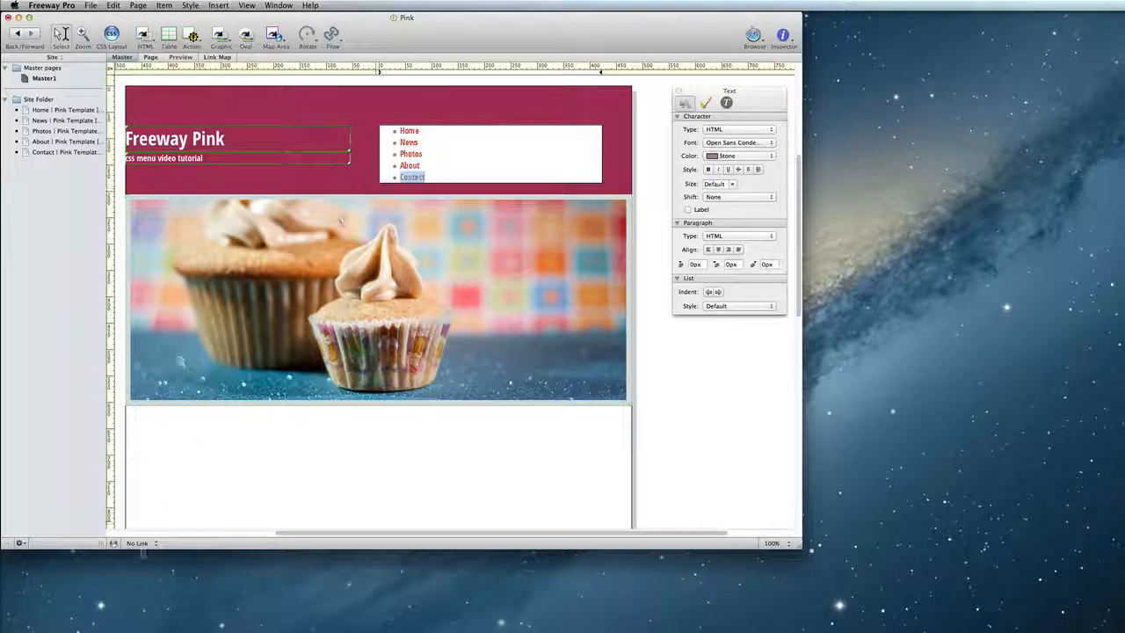
{"action": "left_click", "coordinate": [145, 542]}
{"action": "left_click", "coordinate": [156, 520]}
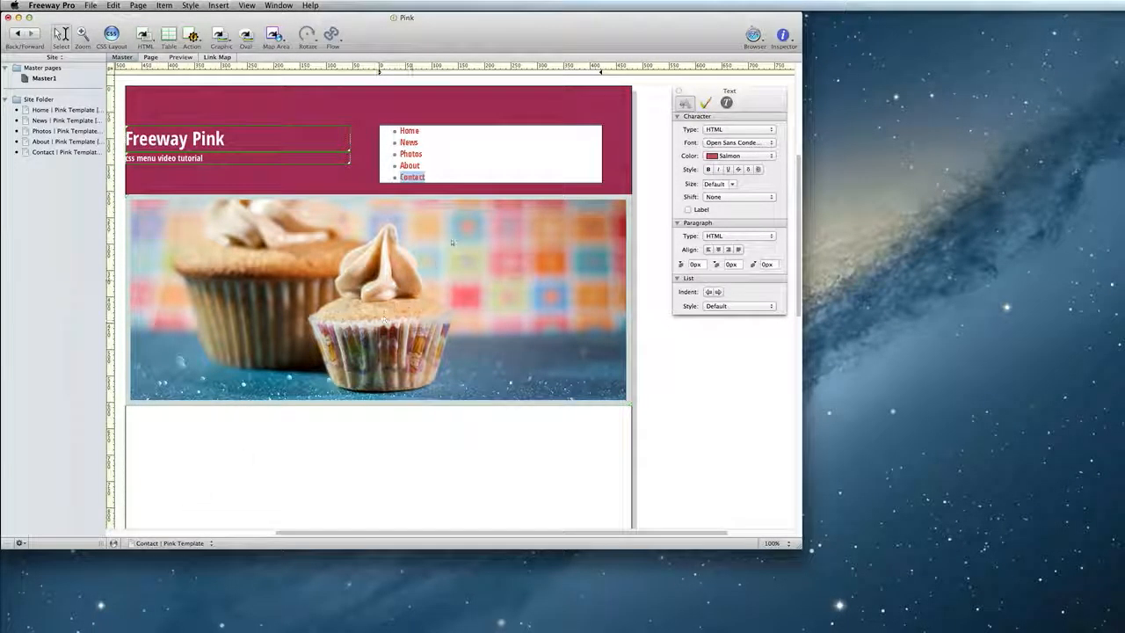
- Apply the CSS Menus action to the menu box
{"action": "left_click", "coordinate": [581, 115]}
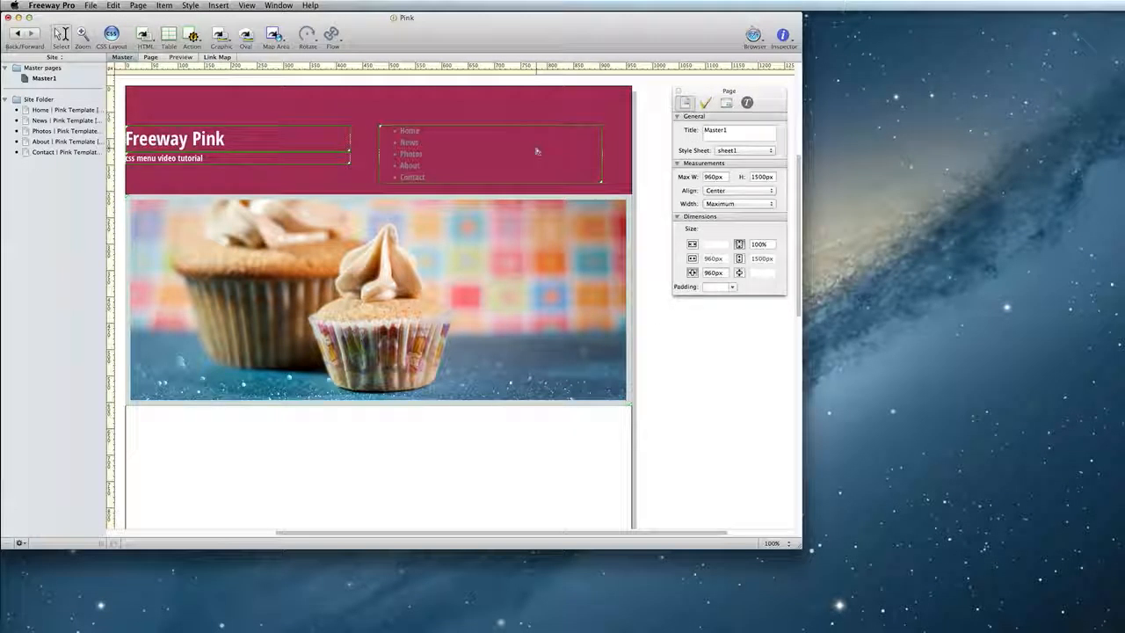
{"action": "left_click", "coordinate": [537, 151]}
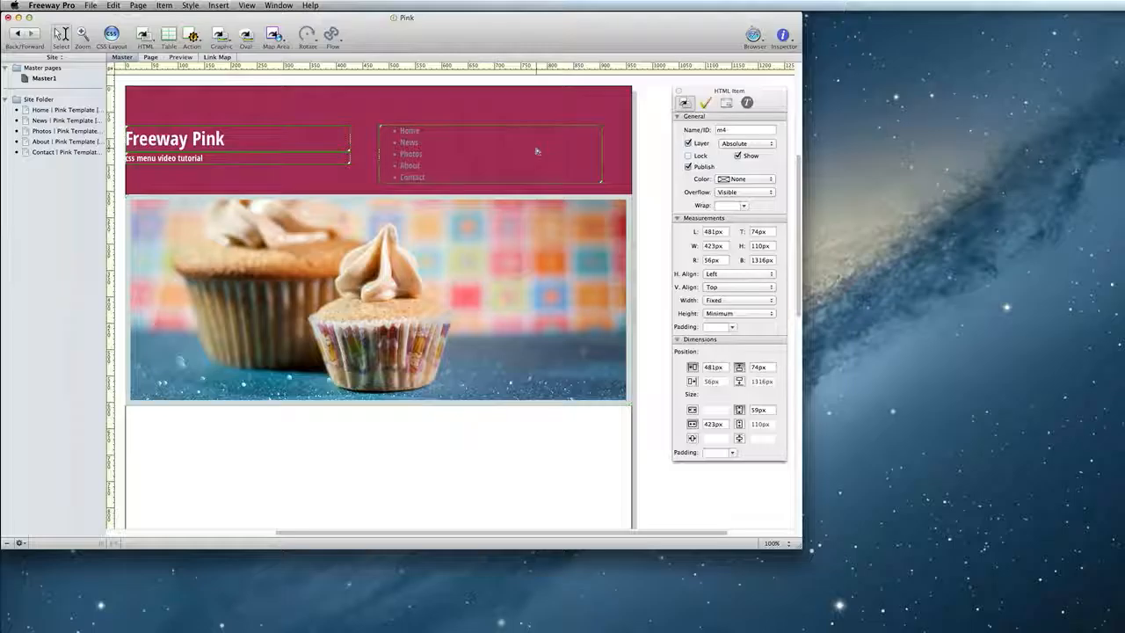
{"action": "left_click", "coordinate": [167, 7]}
{"action": "mouse_move", "coordinate": [180, 49]}
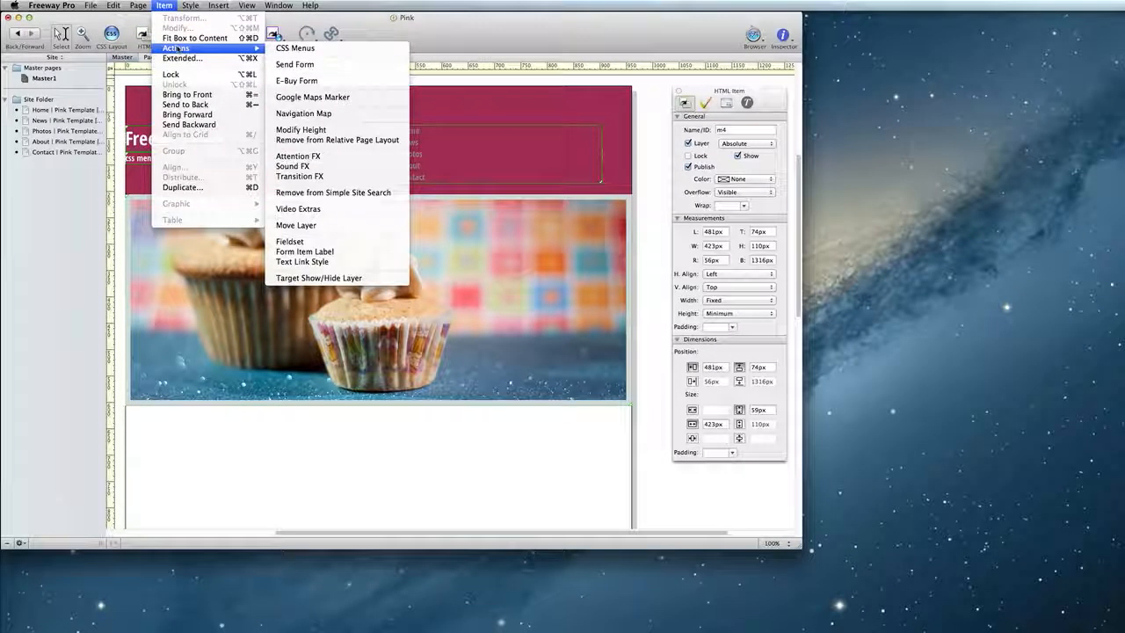
{"action": "left_click", "coordinate": [313, 49]}
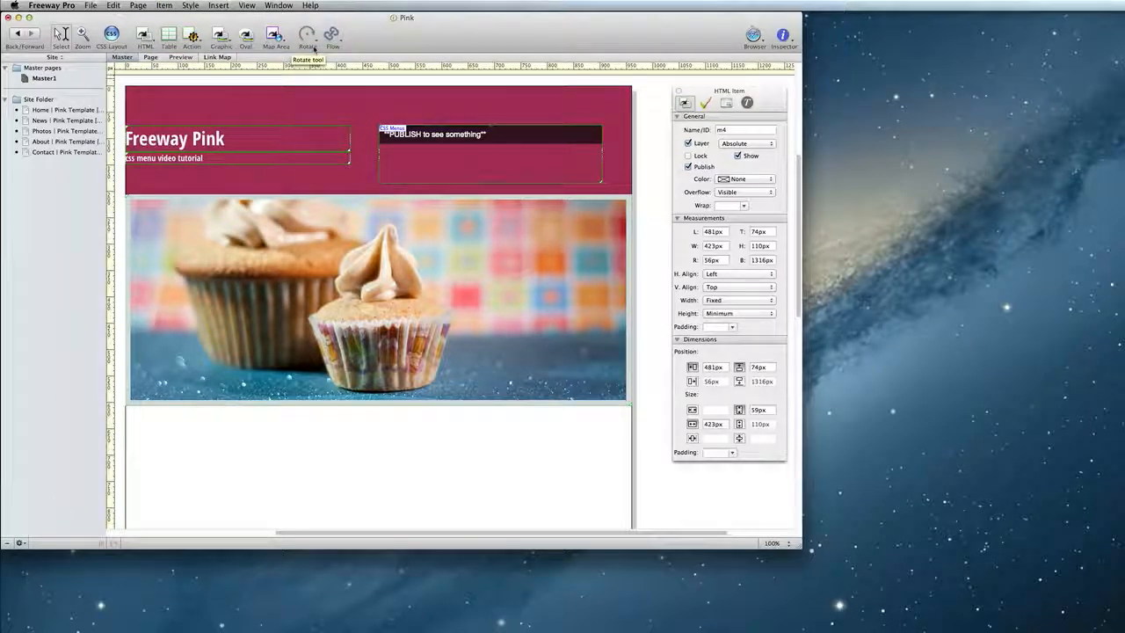
- Preview the menu on the Home page and return to the Master1 master page
{"action": "left_click", "coordinate": [154, 58]}
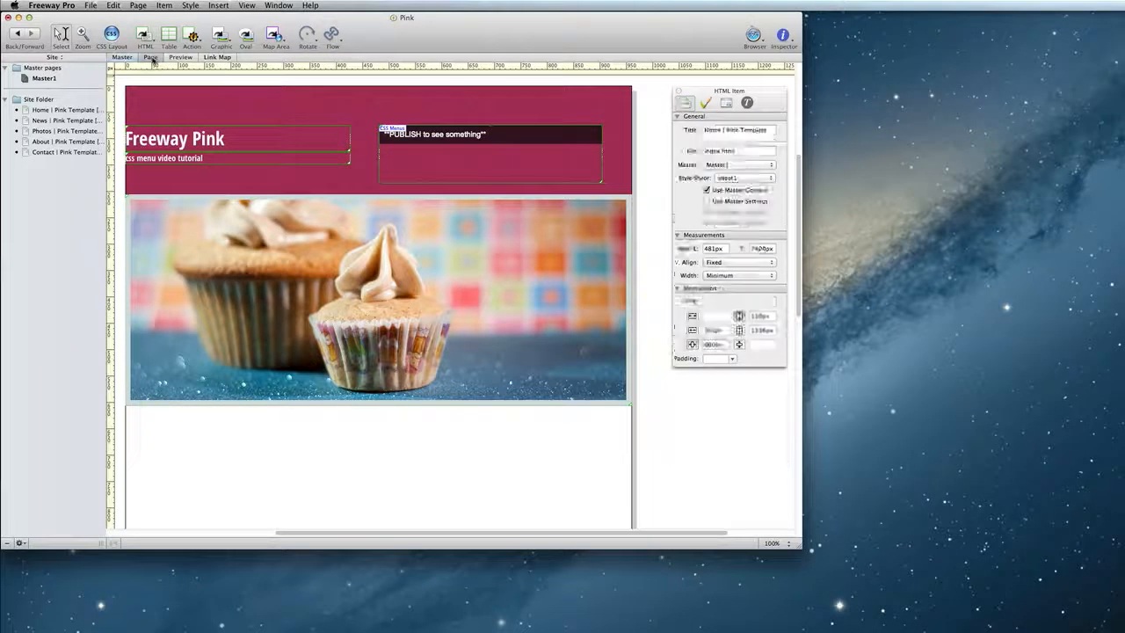
{"action": "left_click", "coordinate": [179, 58]}
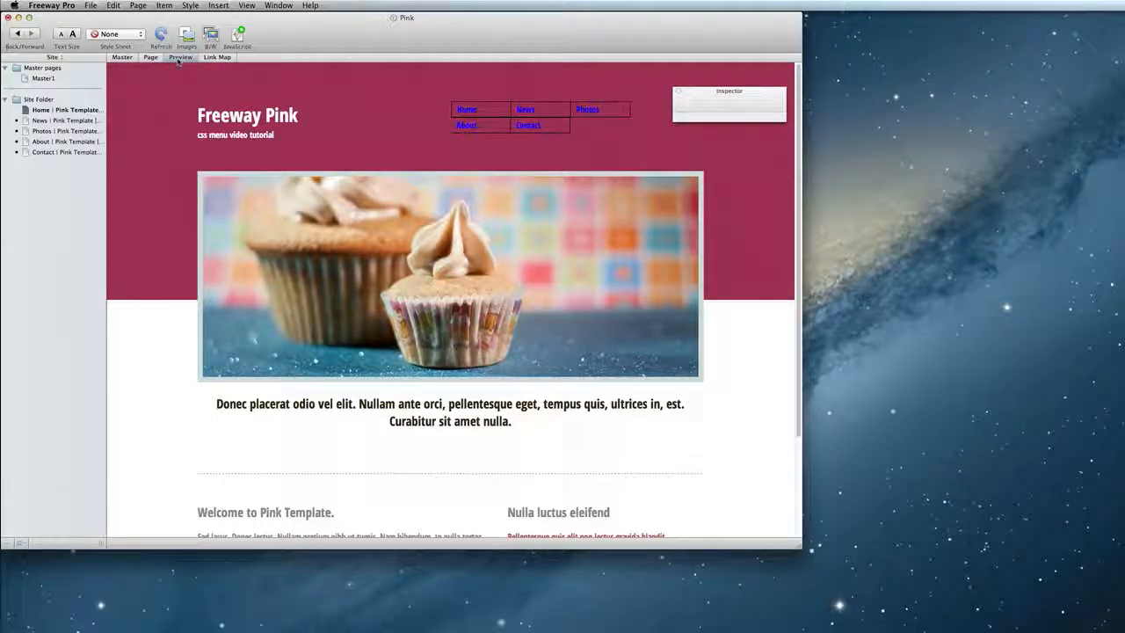
{"action": "left_click", "coordinate": [44, 79]}
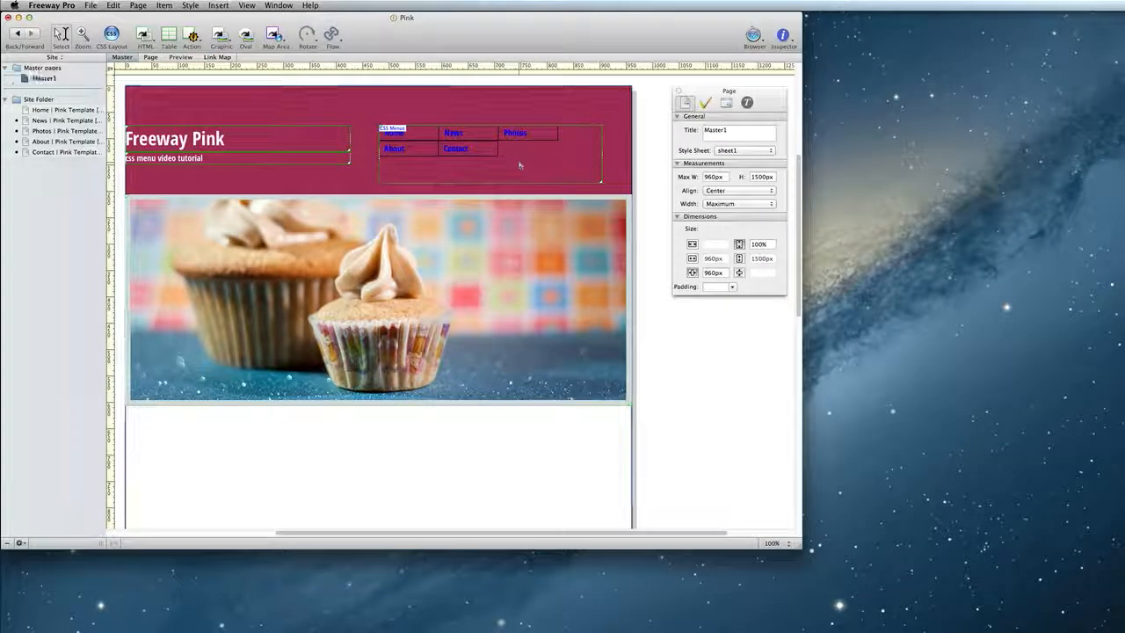
- Open the Actions palette for the menu box and place it below the header
{"action": "left_click", "coordinate": [520, 164]}
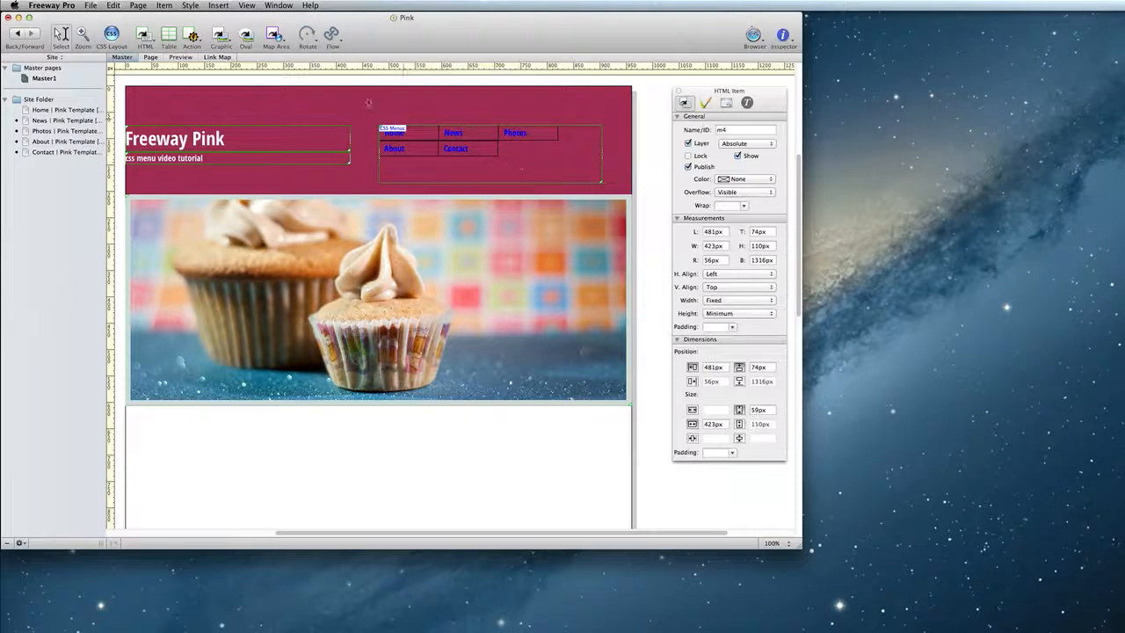
{"action": "left_click", "coordinate": [277, 5]}
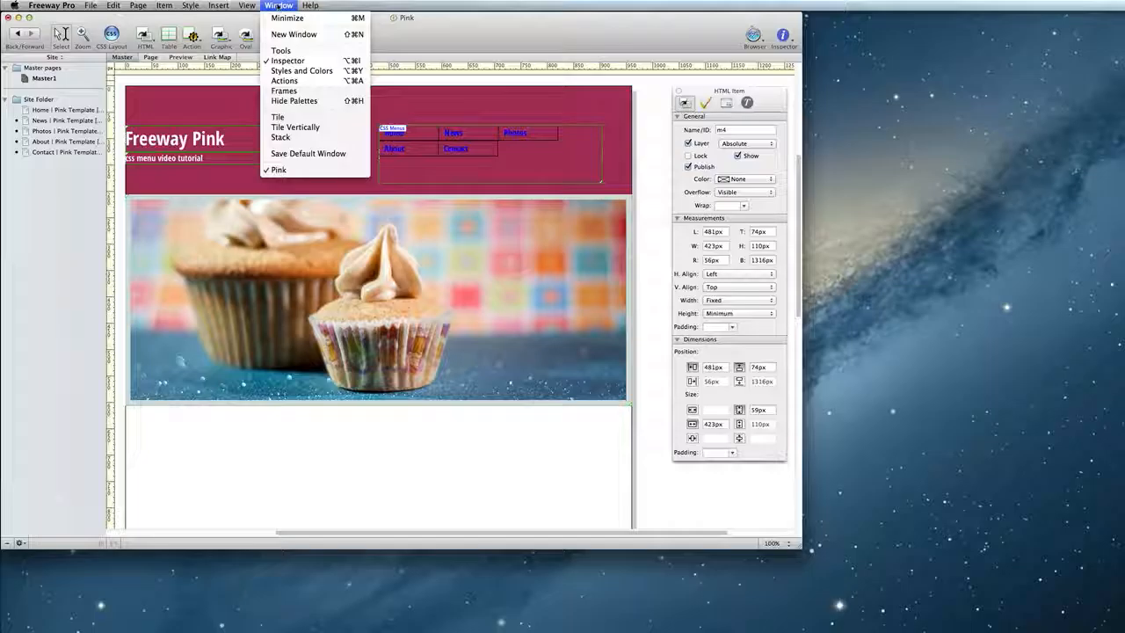
{"action": "left_click", "coordinate": [293, 81]}
{"action": "left_click_drag", "start_coordinate": [501, 158], "coordinate": [559, 219]}
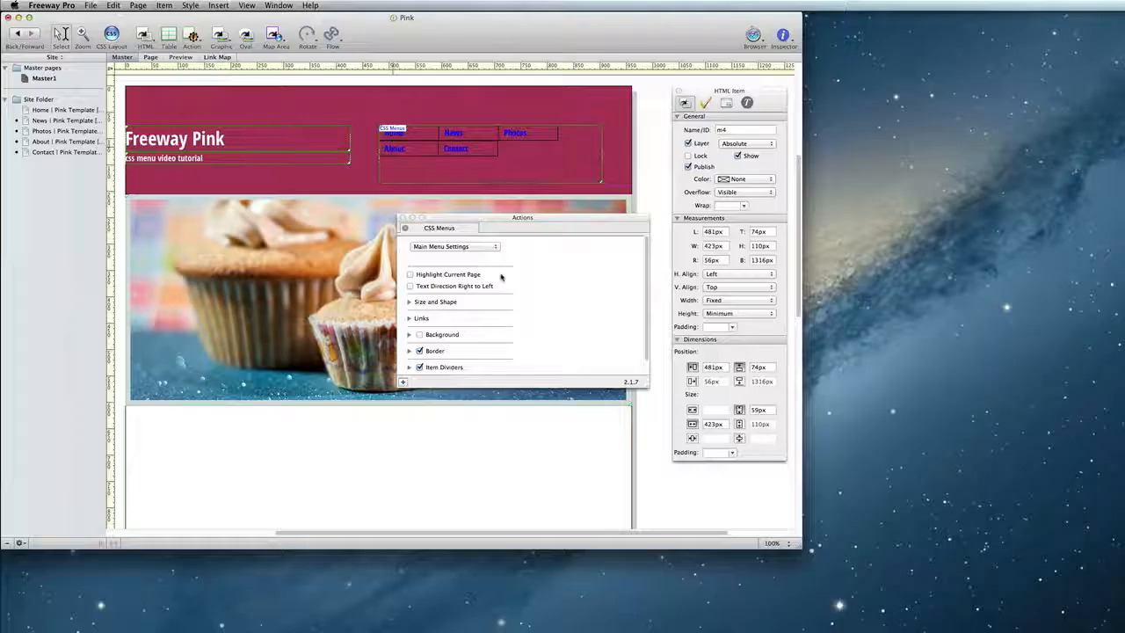
- Enable Highlight Current Page in the CSS Menus settings
{"action": "left_click", "coordinate": [410, 275]}
{"action": "scroll", "coordinate": [595, 273], "scroll_direction": "down", "scroll_amount": 2}
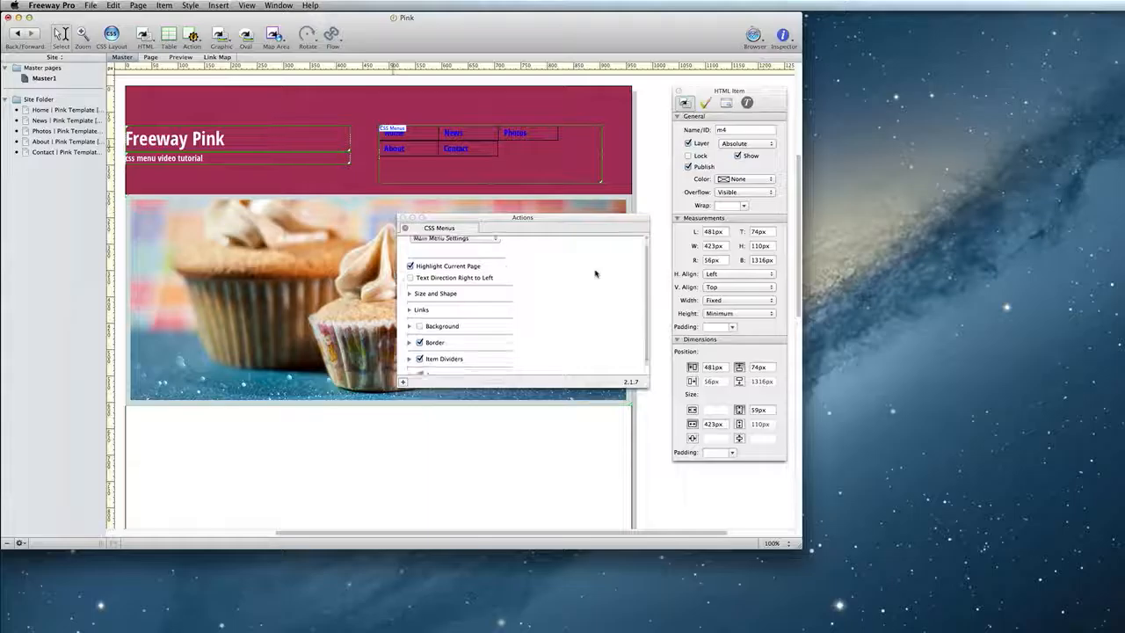
- Expand Size and Shape and enable Use Content Width for the menu items
{"action": "left_click", "coordinate": [408, 286]}
{"action": "scroll", "coordinate": [603, 277], "scroll_direction": "down", "scroll_amount": 1}
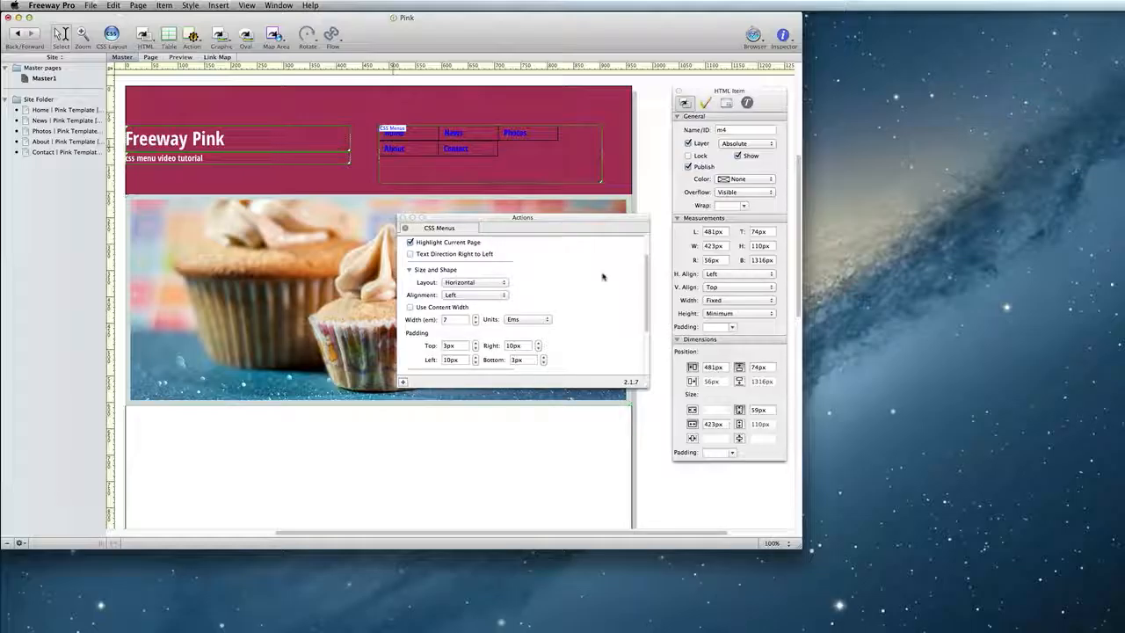
{"action": "scroll", "coordinate": [603, 276], "scroll_direction": "down", "scroll_amount": 2}
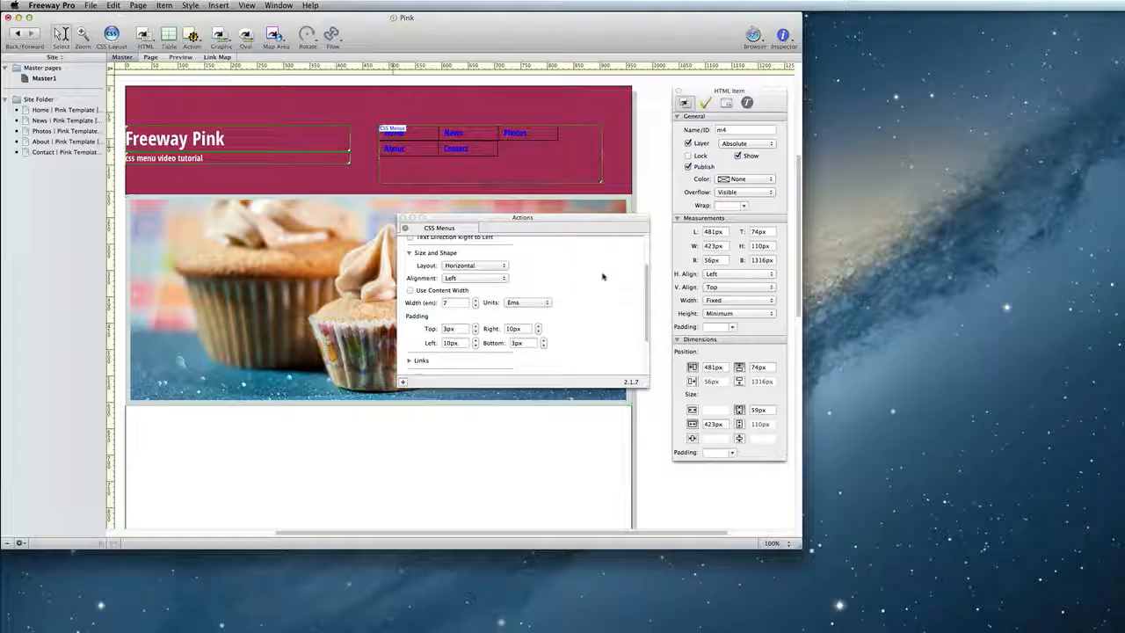
{"action": "left_click", "coordinate": [443, 292]}
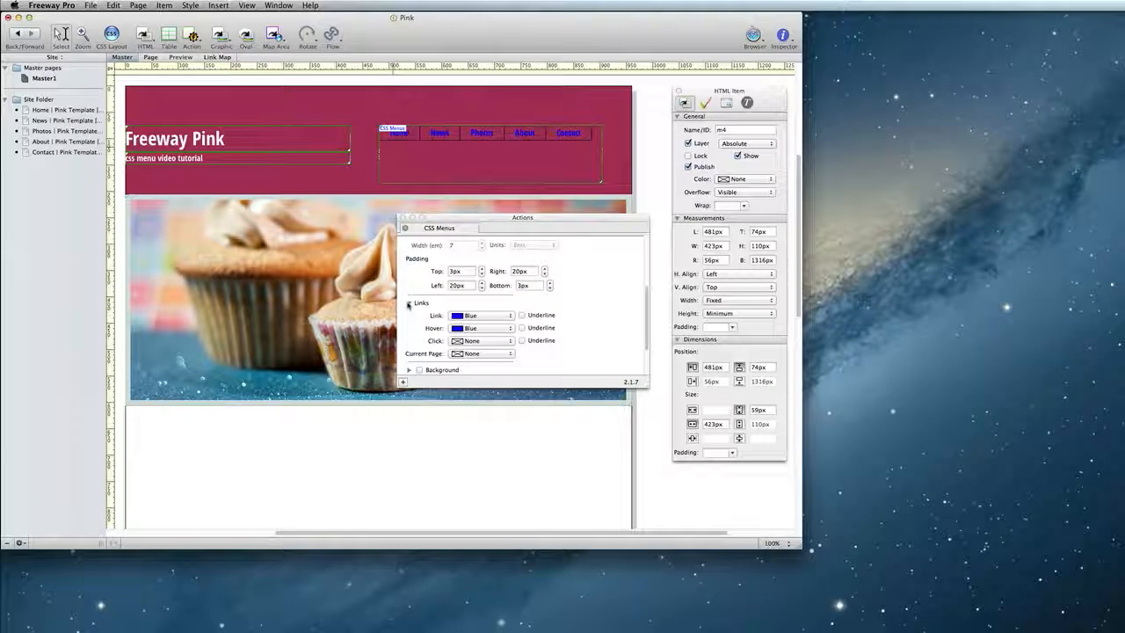
- Set the menu link colour to Light Pink and the hover colour to White
{"action": "left_click", "coordinate": [495, 317]}
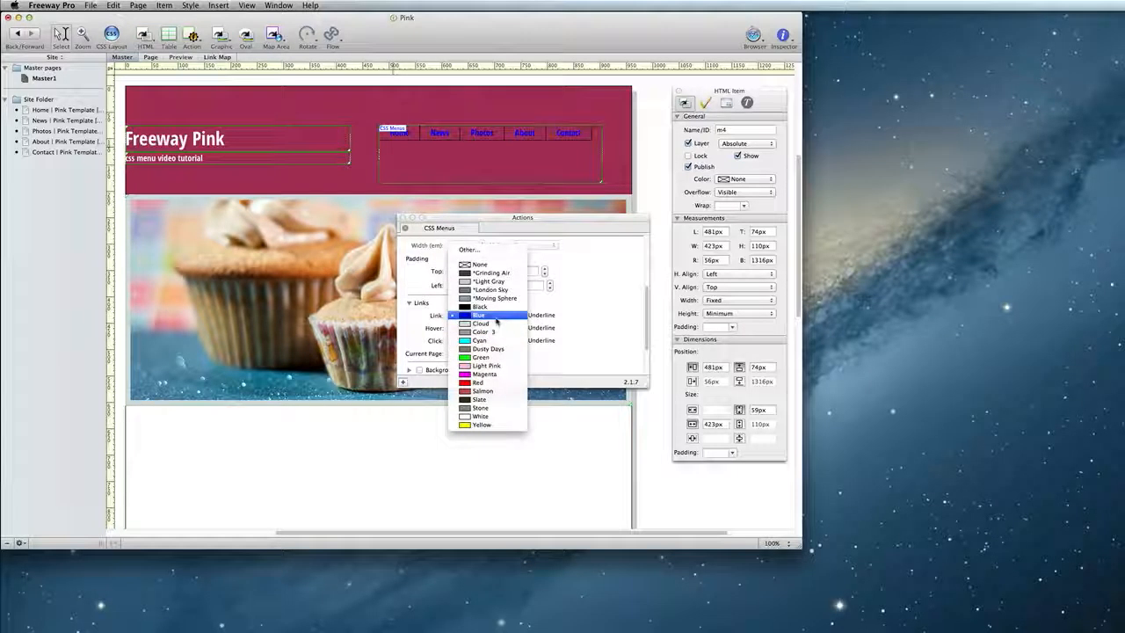
{"action": "left_click", "coordinate": [495, 318]}
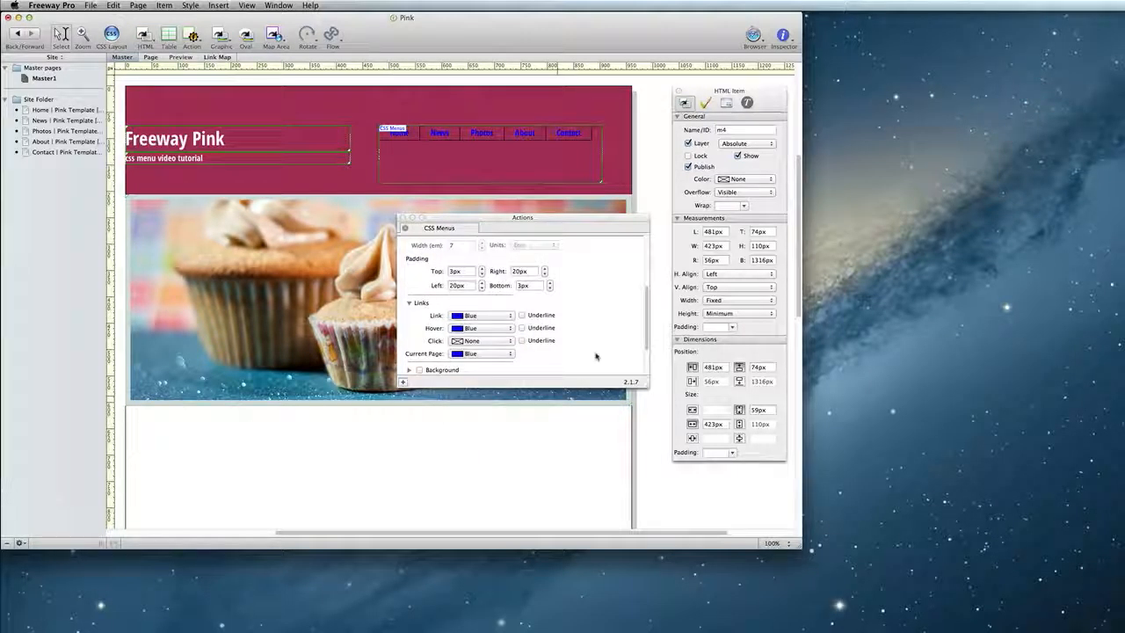
{"action": "left_click", "coordinate": [500, 318]}
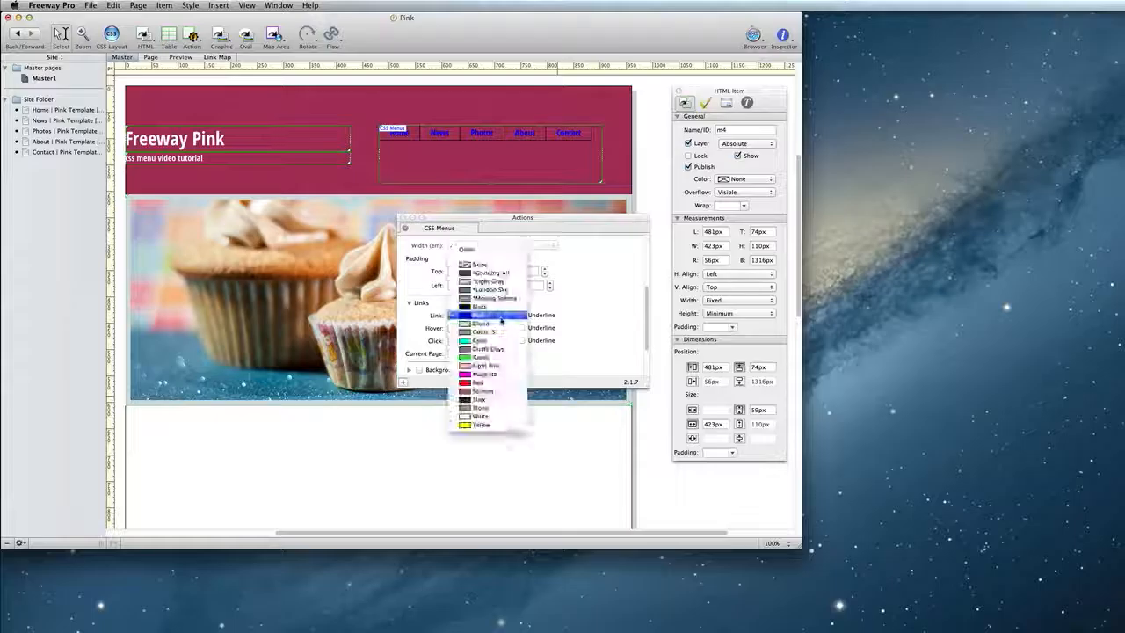
{"action": "left_click", "coordinate": [489, 365]}
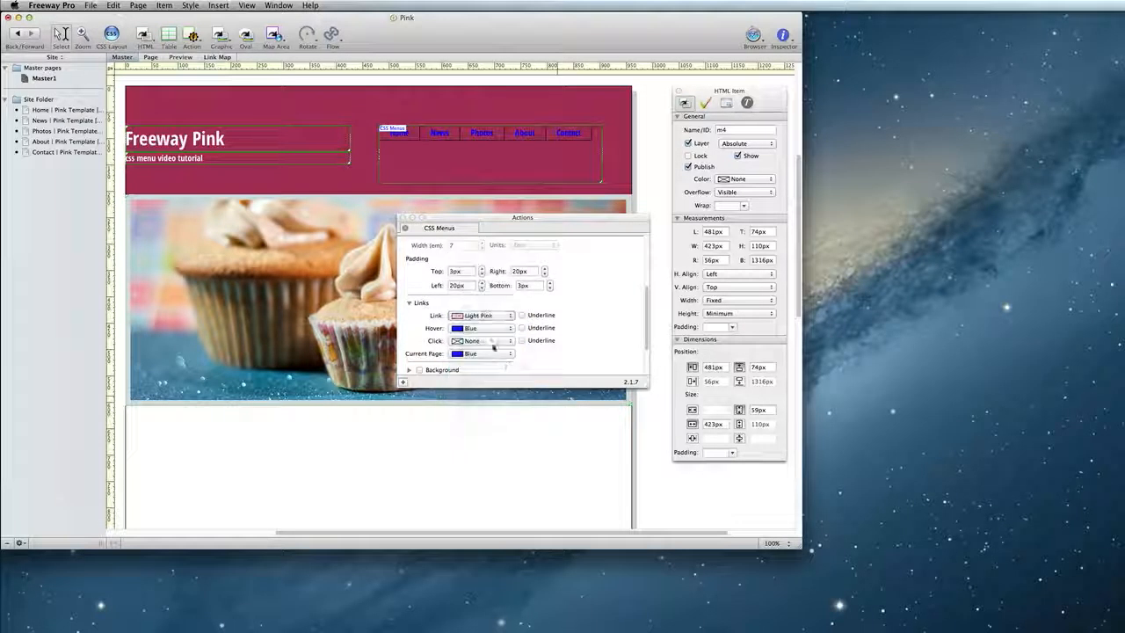
{"action": "left_click", "coordinate": [490, 328]}
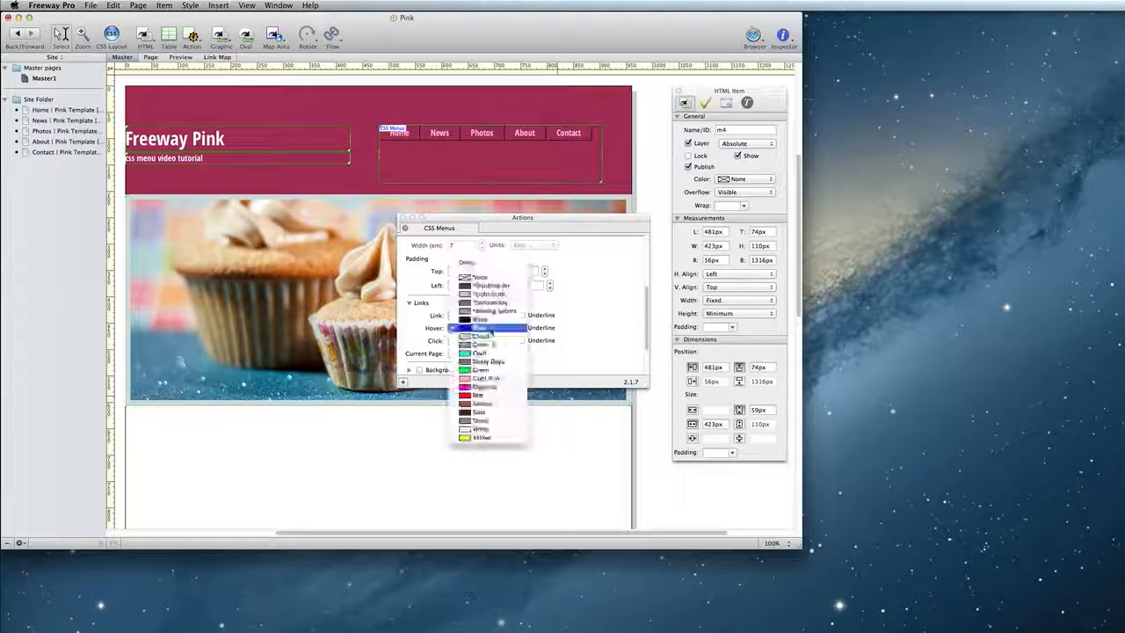
{"action": "left_click", "coordinate": [492, 429]}
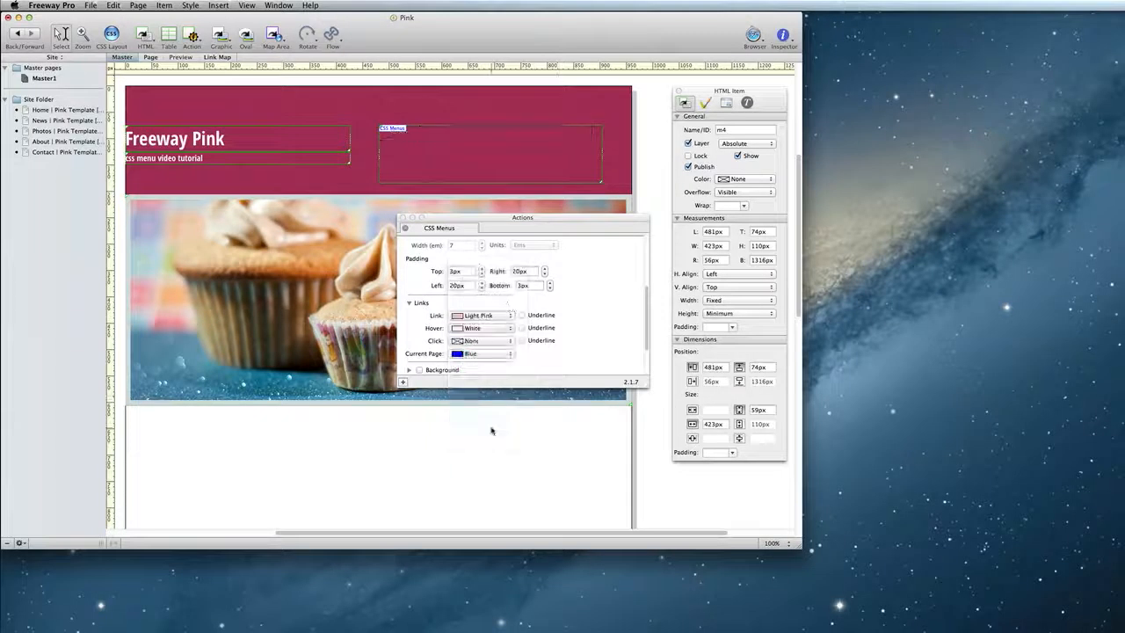
- Set the Current Page link colour to White
{"action": "left_click", "coordinate": [494, 355]}
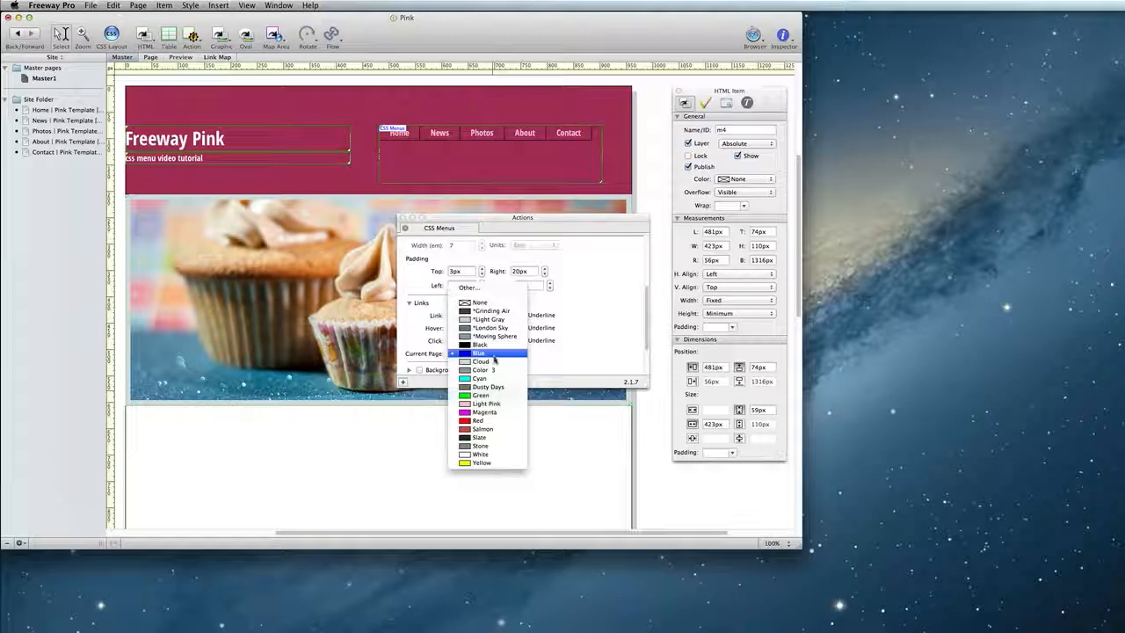
{"action": "left_click", "coordinate": [497, 458]}
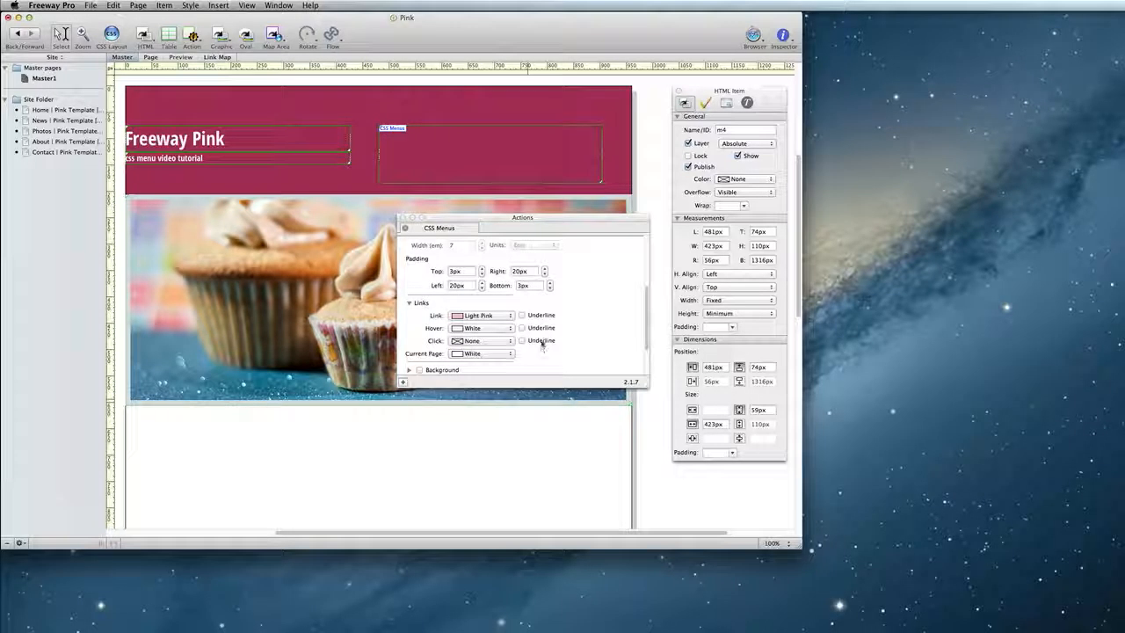
- Expand the Background section of the CSS Menus settings to review its options
{"action": "scroll", "coordinate": [596, 339], "scroll_direction": "down", "scroll_amount": 2}
{"action": "scroll", "coordinate": [597, 340], "scroll_direction": "down", "scroll_amount": 2}
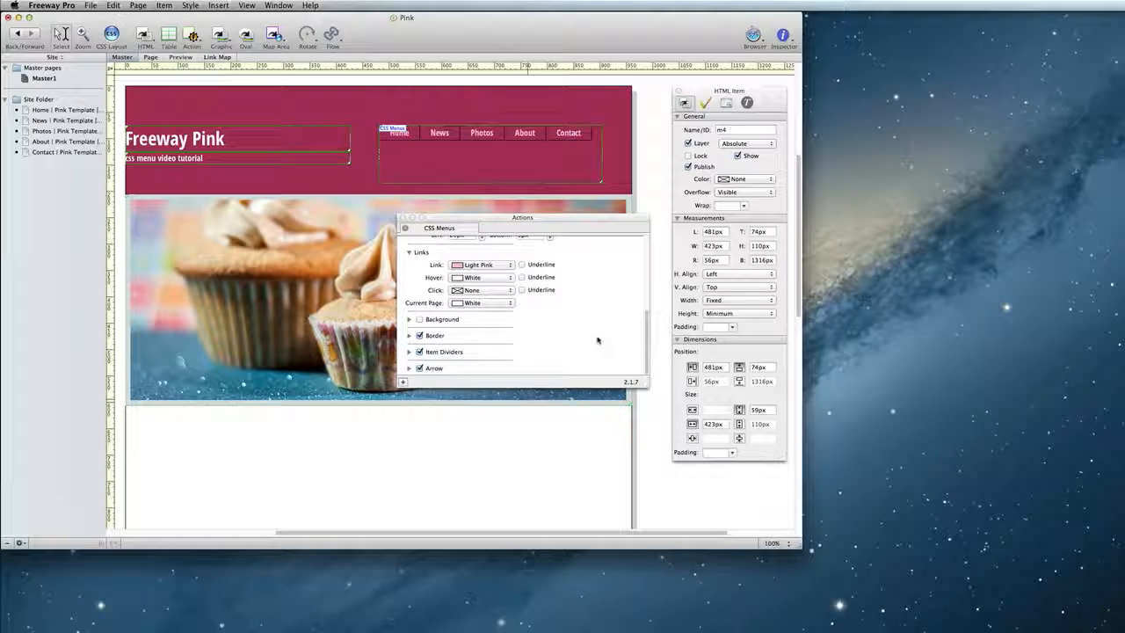
{"action": "left_click", "coordinate": [409, 322]}
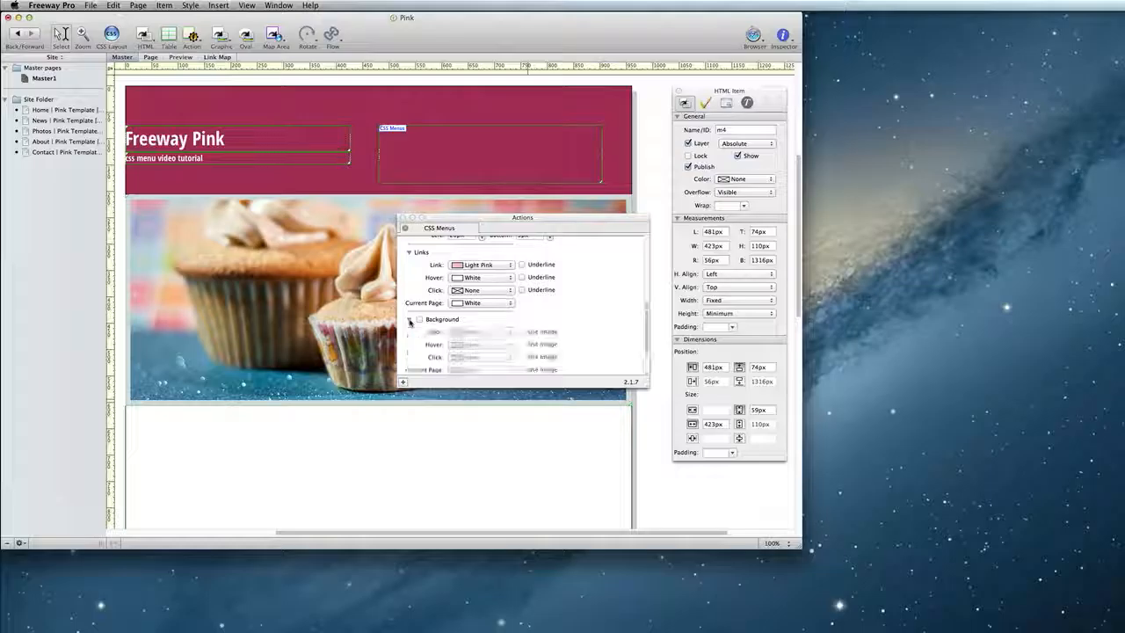
{"action": "scroll", "coordinate": [569, 327], "scroll_direction": "down", "scroll_amount": 1}
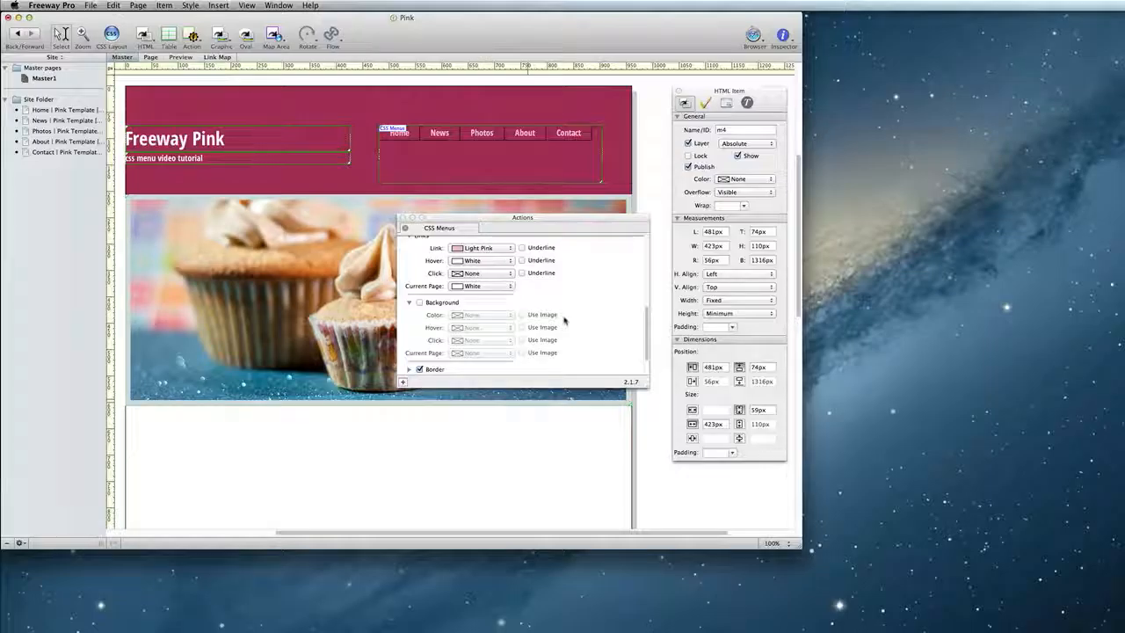
{"action": "scroll", "coordinate": [564, 321], "scroll_direction": "down", "scroll_amount": 3}
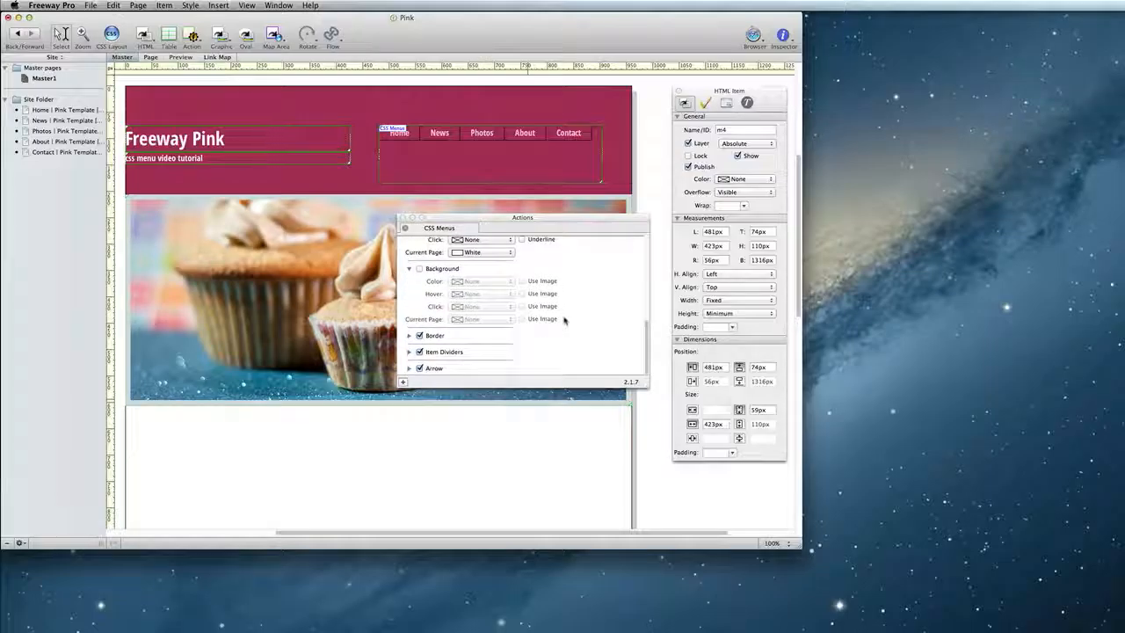
- Expand the Border section, enable Custom Borders, then turn off the Border option for the menu
{"action": "left_click", "coordinate": [409, 339]}
{"action": "scroll", "coordinate": [601, 325], "scroll_direction": "down", "scroll_amount": 3}
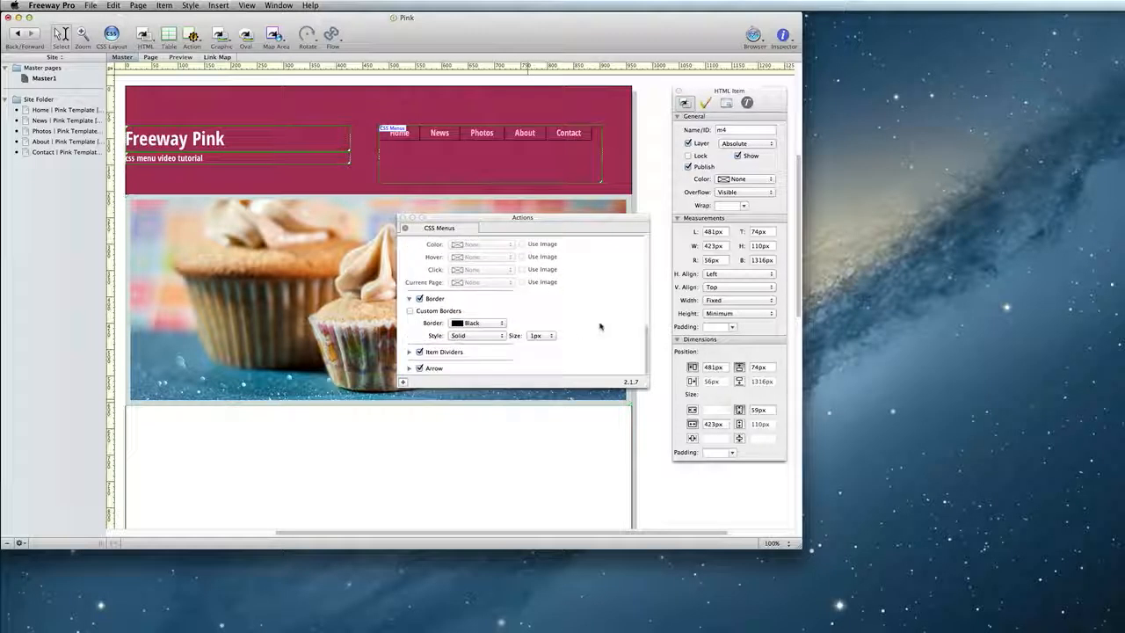
{"action": "left_click", "coordinate": [445, 312]}
{"action": "scroll", "coordinate": [528, 305], "scroll_direction": "down", "scroll_amount": 3}
{"action": "scroll", "coordinate": [497, 302], "scroll_direction": "up", "scroll_amount": 2}
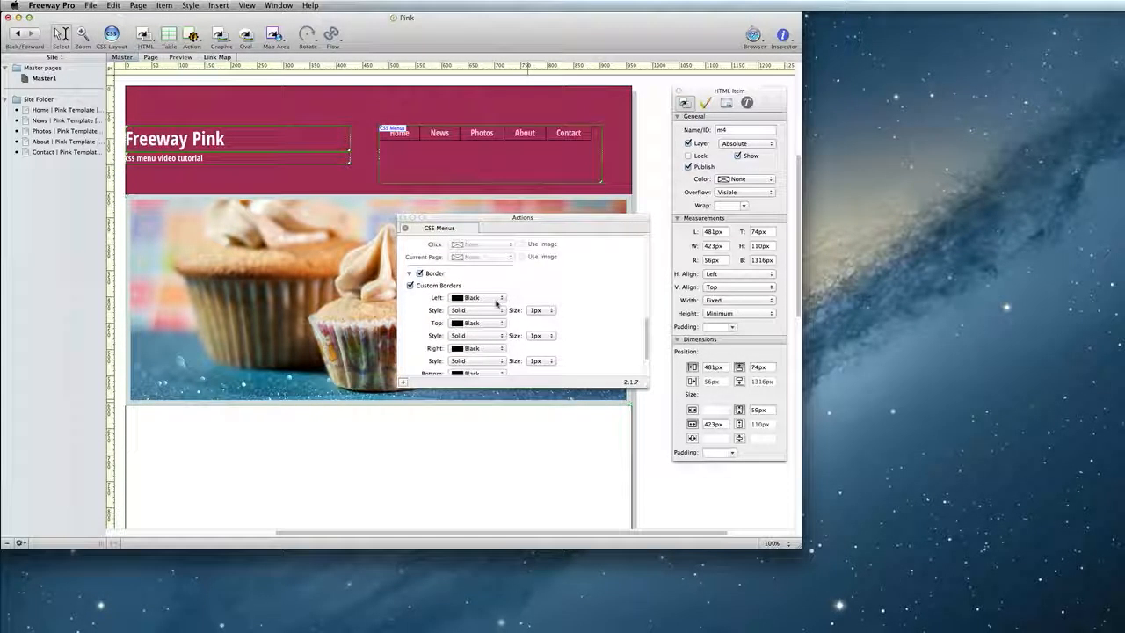
{"action": "left_click", "coordinate": [420, 274]}
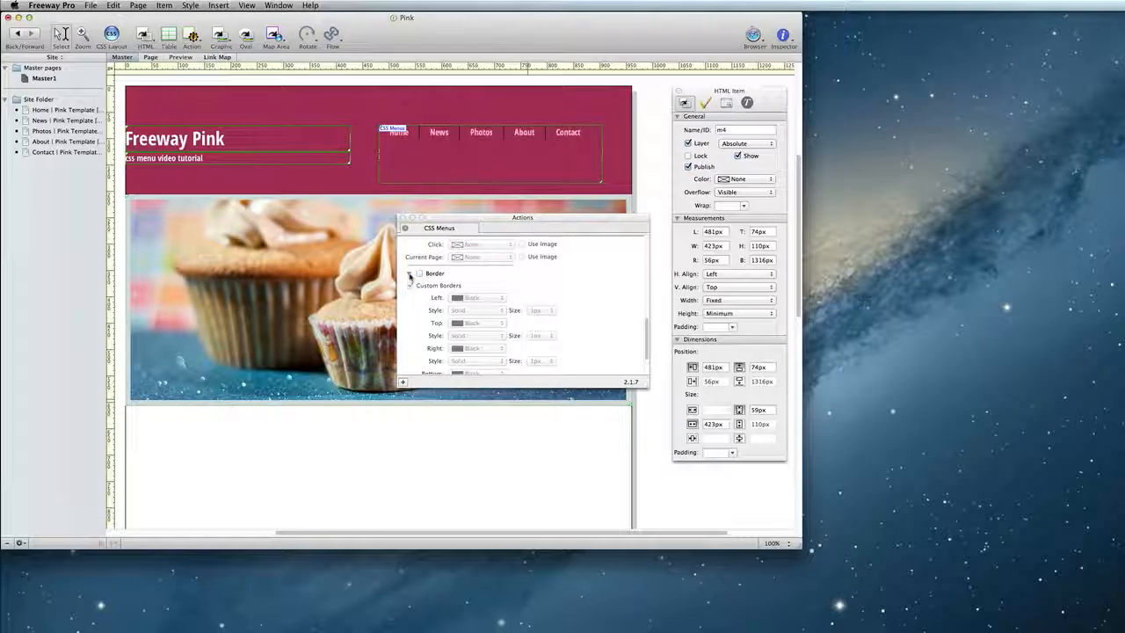
{"action": "left_click", "coordinate": [409, 274]}
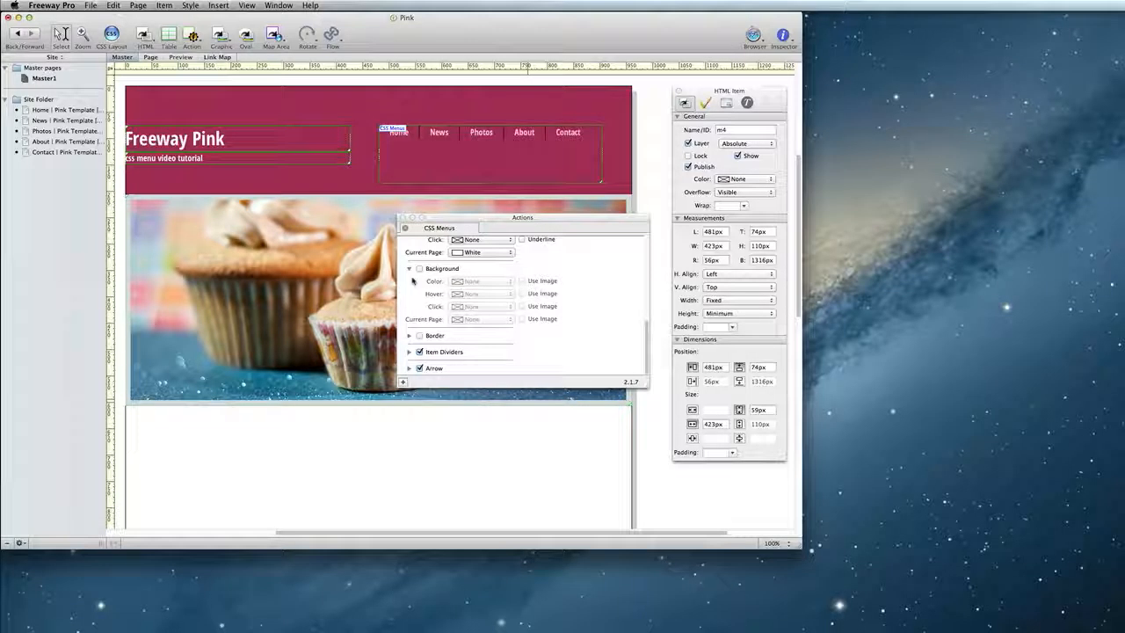
- Turn off the Item Dividers and Arrow options and review their settings
{"action": "left_click", "coordinate": [420, 351]}
{"action": "left_click", "coordinate": [420, 369]}
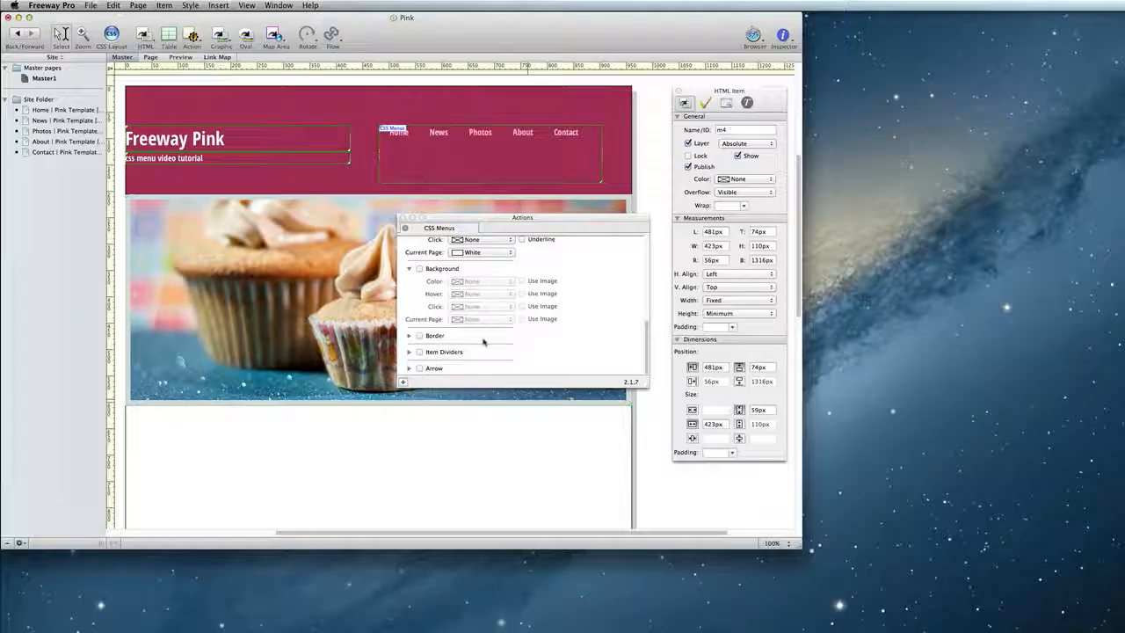
{"action": "left_click", "coordinate": [409, 351]}
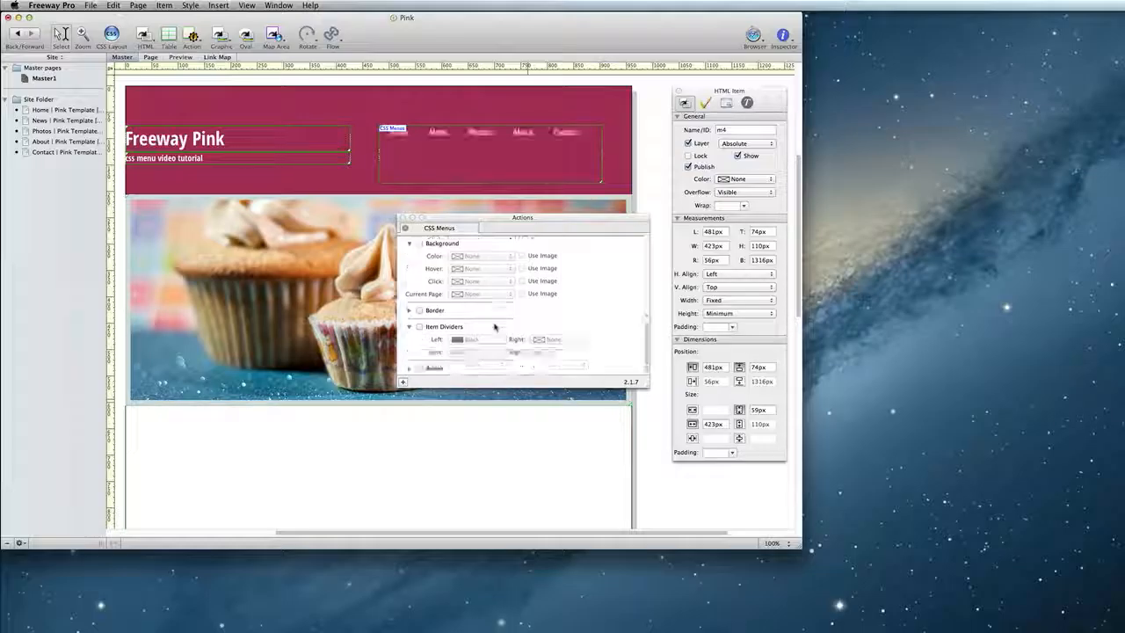
{"action": "left_click", "coordinate": [408, 369]}
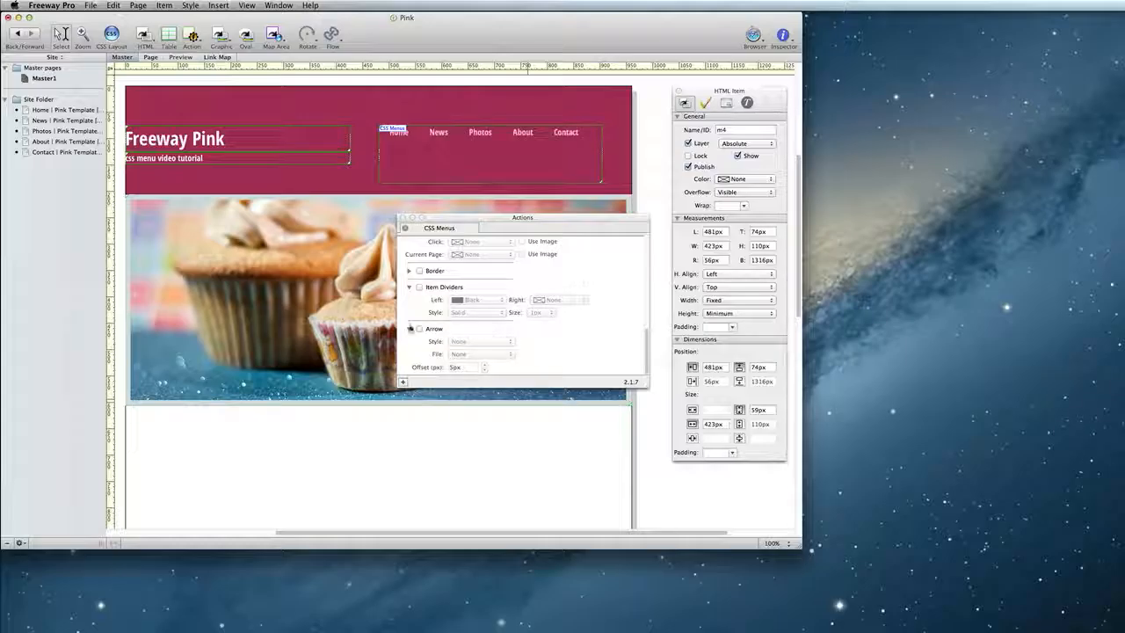
{"action": "left_click", "coordinate": [409, 327]}
{"action": "left_click", "coordinate": [409, 326]}
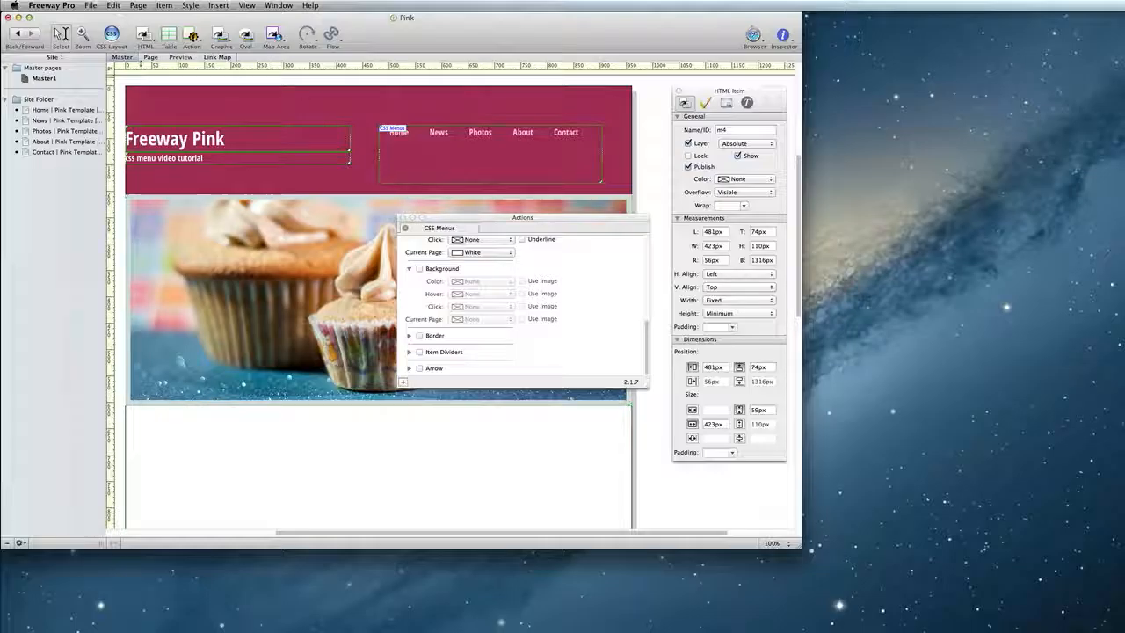
- Preview the site and check the menu on the Home and News pages
{"action": "left_click", "coordinate": [180, 57]}
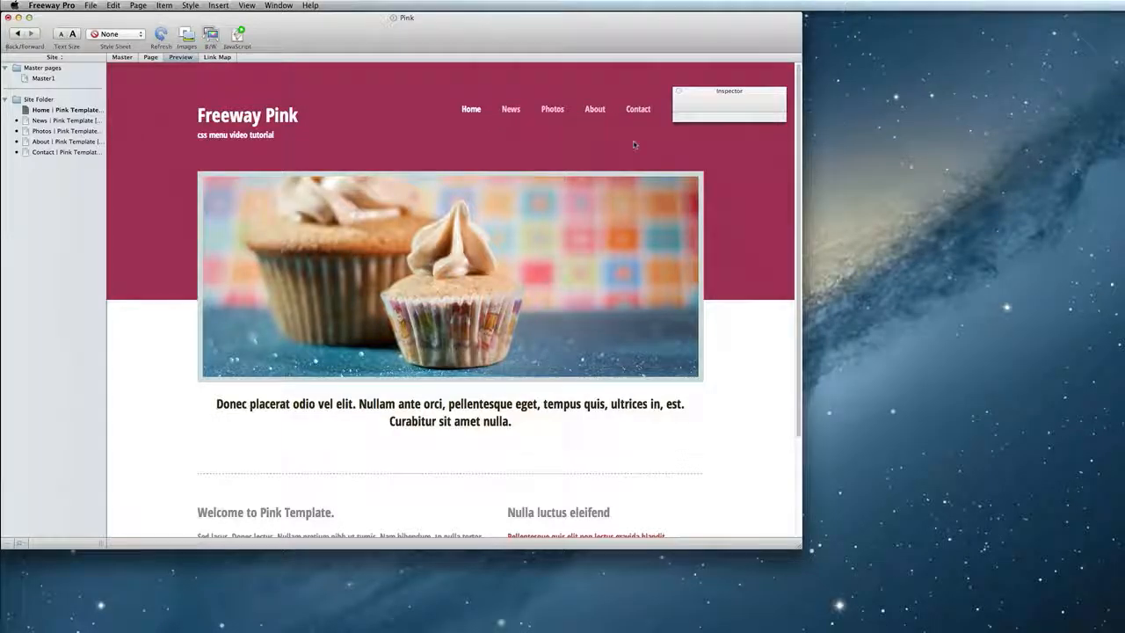
{"action": "left_click", "coordinate": [72, 121]}
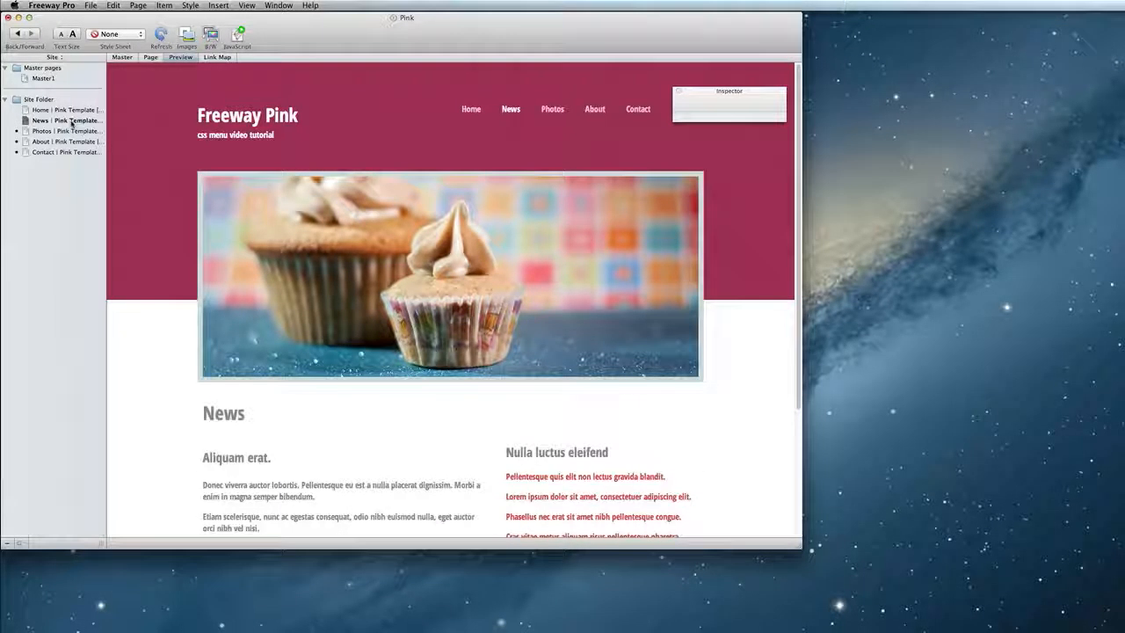
{"action": "left_click", "coordinate": [72, 131]}
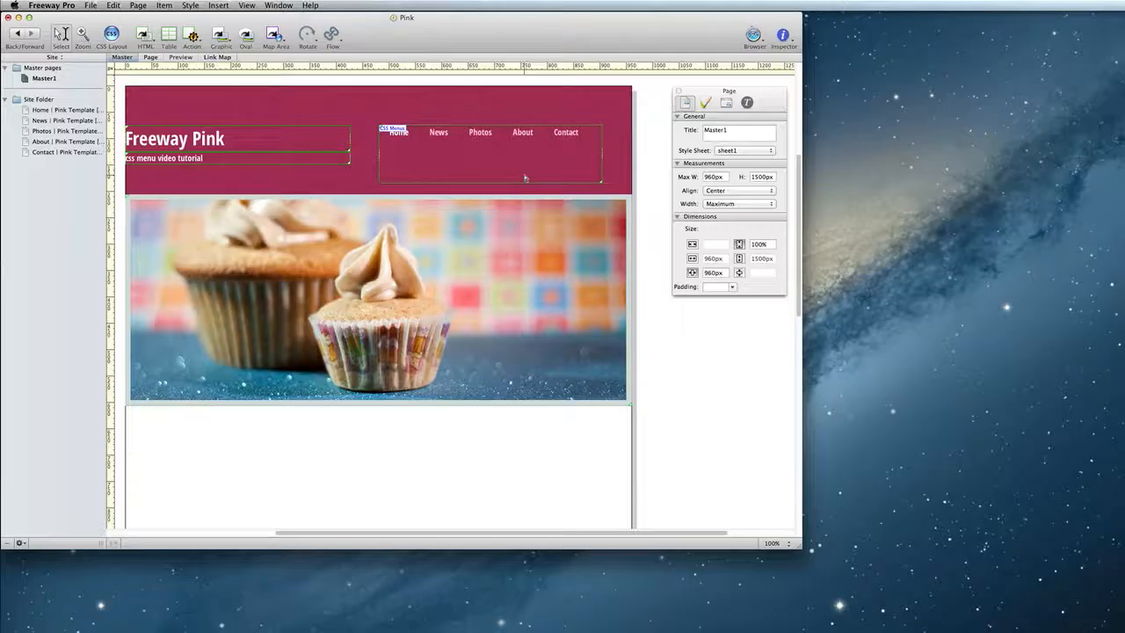
- Open the menu box's text on the master page to review its list items and links
{"action": "double_click", "coordinate": [524, 178]}
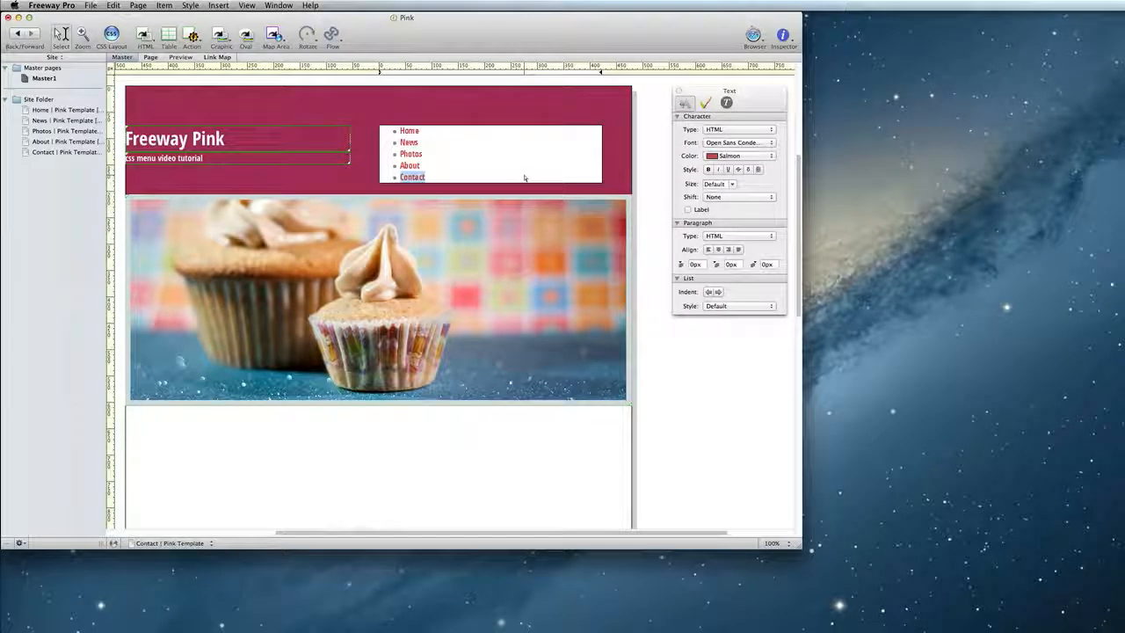
{"action": "key", "text": "super+a"}
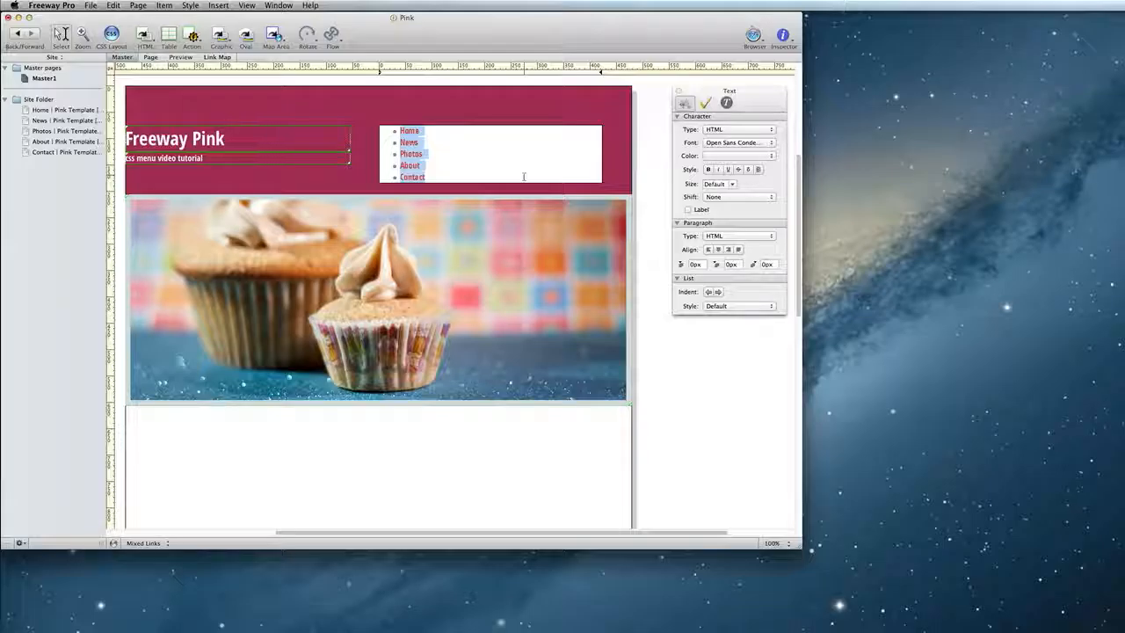
{"action": "left_click", "coordinate": [559, 101]}
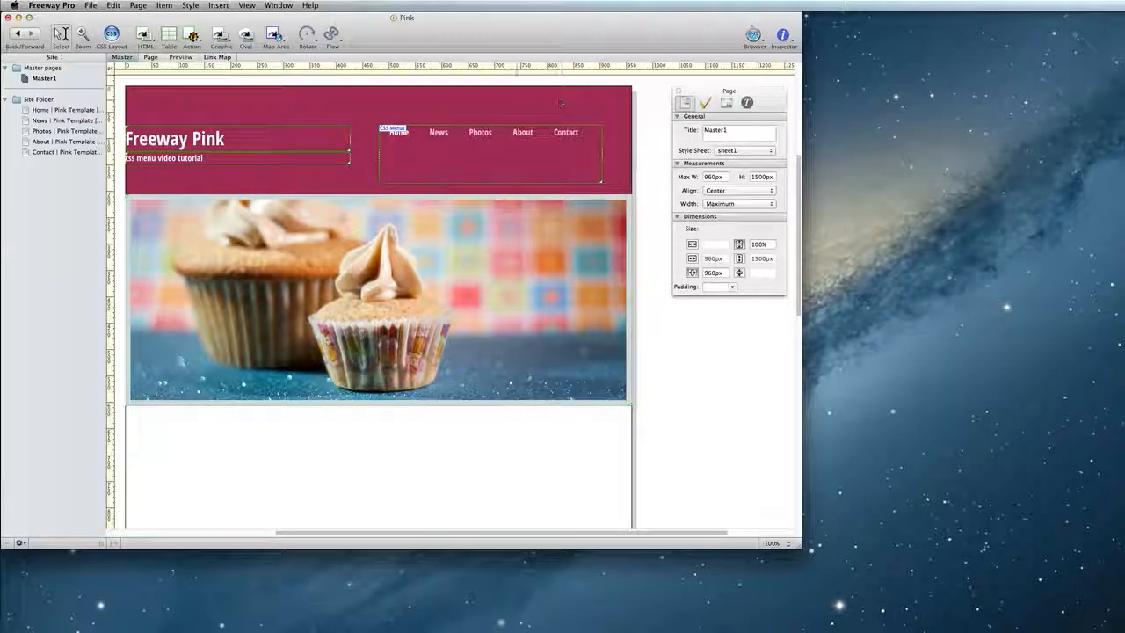
- Open the News page and scroll through its content
{"action": "left_click", "coordinate": [79, 121]}
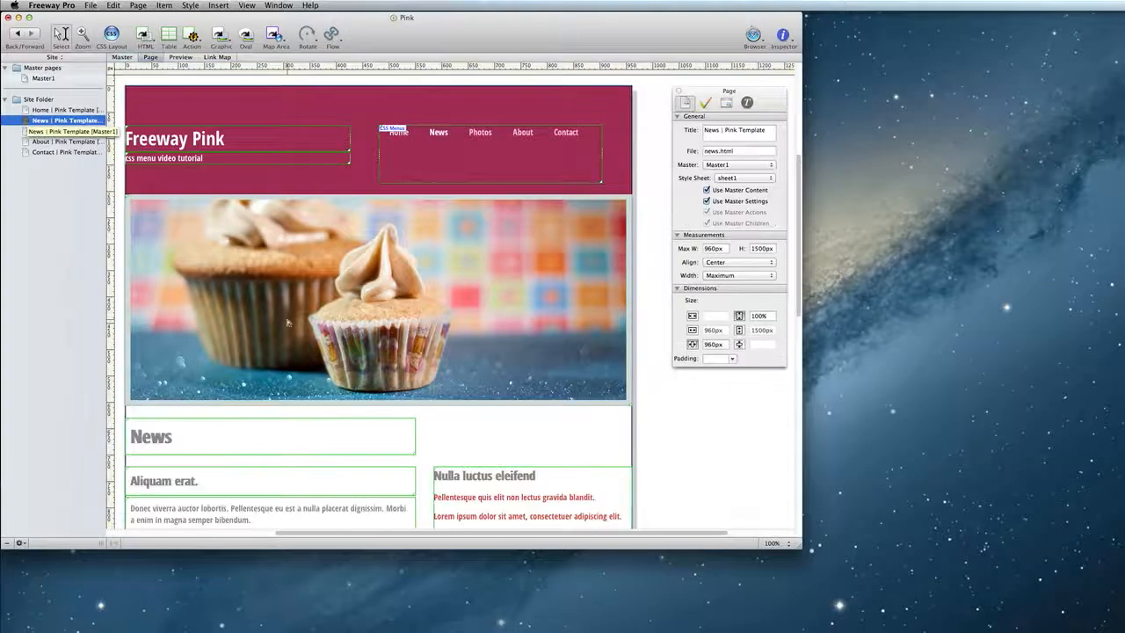
{"action": "scroll", "coordinate": [288, 324], "scroll_direction": "down", "scroll_amount": 4}
{"action": "scroll", "coordinate": [287, 323], "scroll_direction": "down", "scroll_amount": 4}
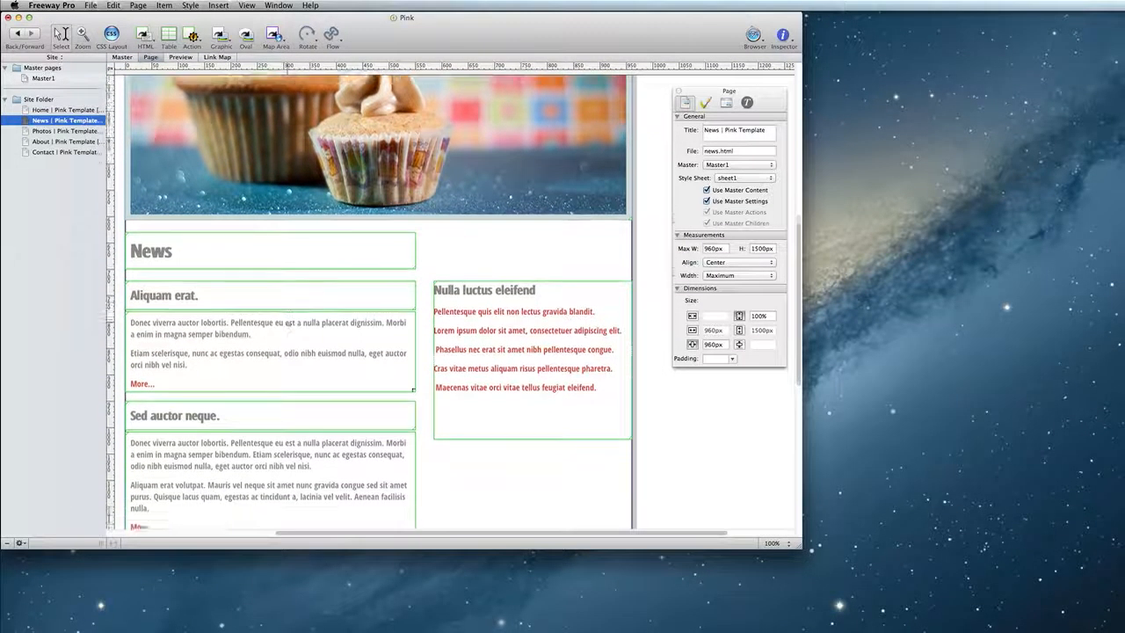
{"action": "scroll", "coordinate": [287, 323], "scroll_direction": "up", "scroll_amount": 8}
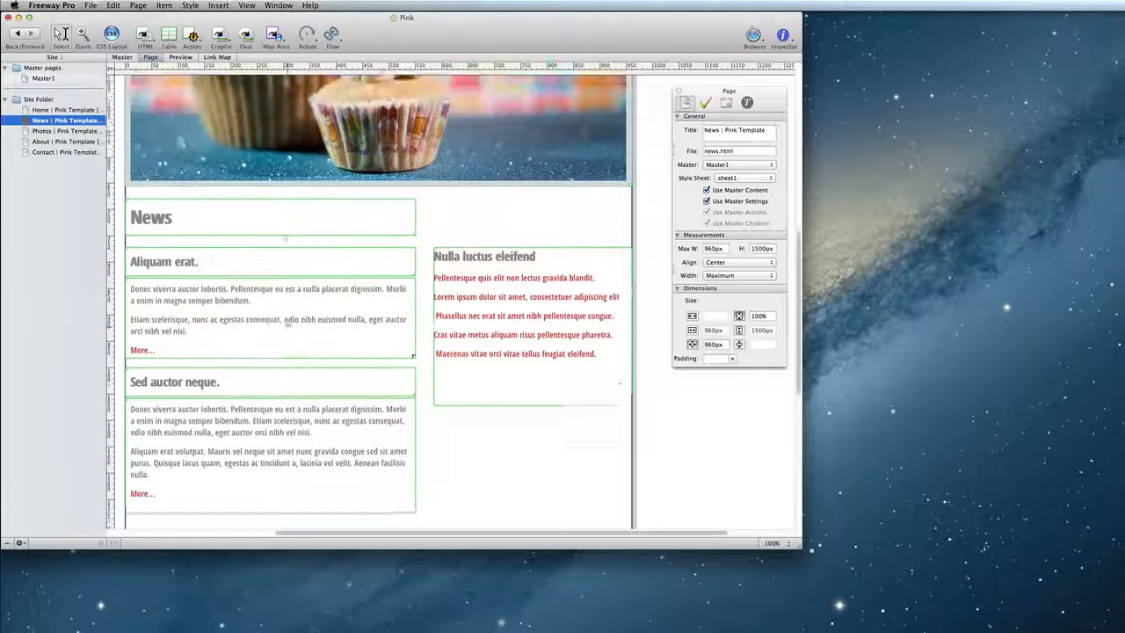
{"action": "scroll", "coordinate": [288, 323], "scroll_direction": "up", "scroll_amount": 2}
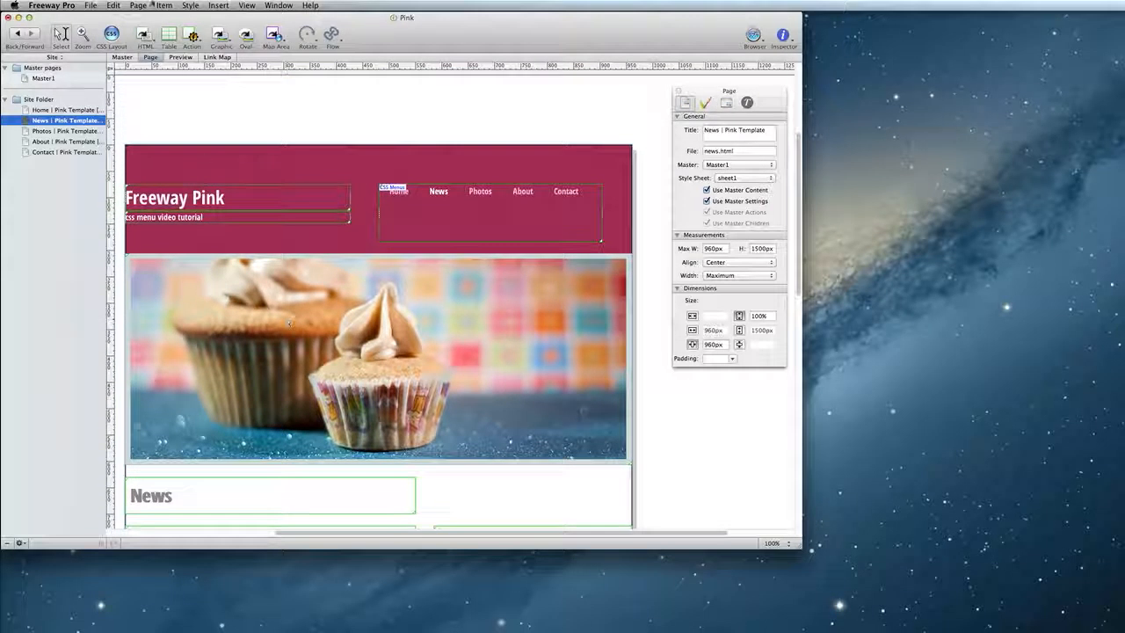
- Duplicate the News page with the title "News 1 | Pink Template"
{"action": "left_click", "coordinate": [138, 6]}
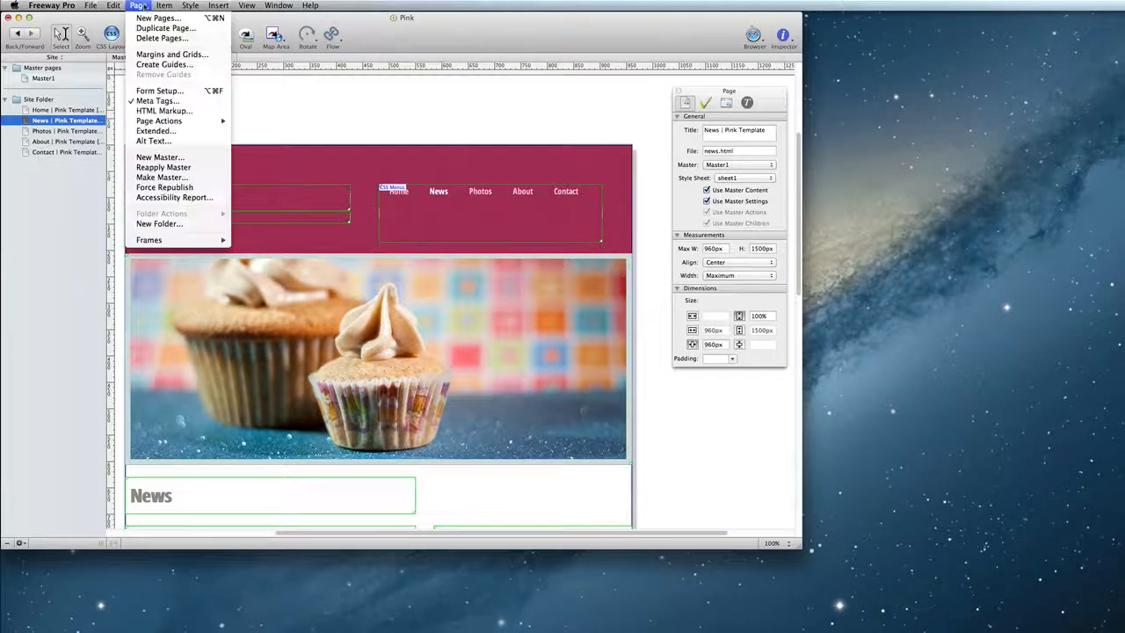
{"action": "left_click", "coordinate": [160, 29]}
{"action": "key", "text": "Right"}
{"action": "key", "text": "alt+shift+Left"}
{"action": "key", "text": "shift+Left"}
{"action": "key", "text": "BackSpace"}
{"action": "key", "text": "super+Left"}
{"action": "key", "text": "alt+Right"}
{"action": "type", "text": "1"}
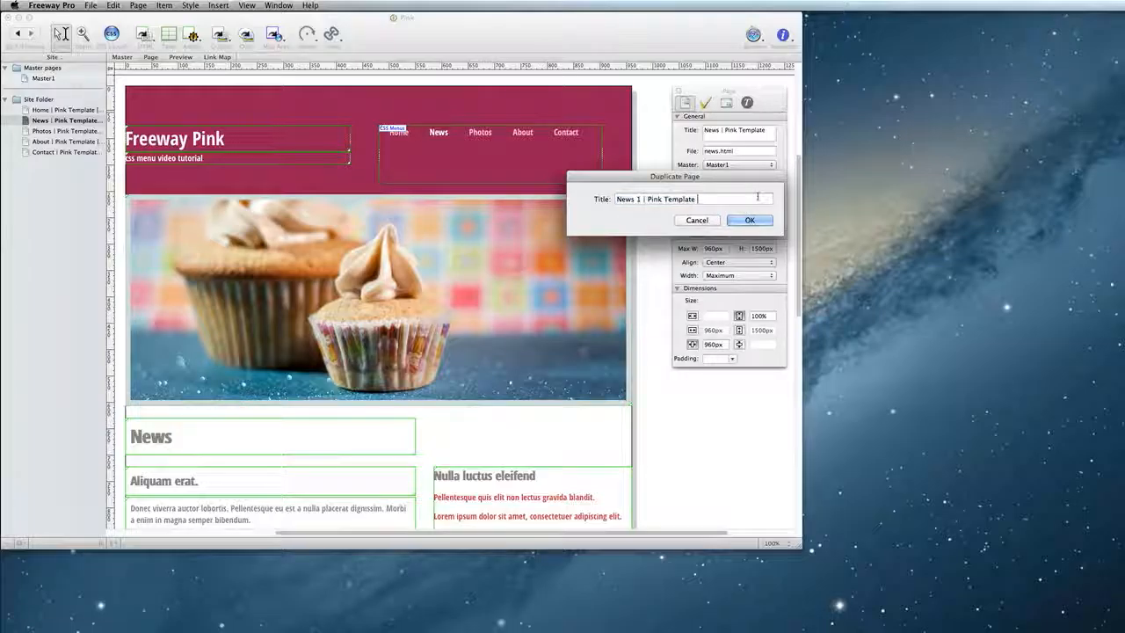
{"action": "left_click", "coordinate": [749, 221]}
- Duplicate the page again with the title "News 2 | Pink Template"
{"action": "left_click", "coordinate": [138, 5]}
{"action": "left_click", "coordinate": [165, 29]}
{"action": "left_click", "coordinate": [639, 202]}
{"action": "key", "text": "BackSpace"}
{"action": "type", "text": "2"}
{"action": "key", "text": "super+Right"}
{"action": "key", "text": "BackSpace"}
{"action": "key", "text": "BackSpace"}
{"action": "key", "text": "BackSpace"}
{"action": "key", "text": "BackSpace"}
{"action": "key", "text": "BackSpace"}
{"action": "key", "text": "Return"}
- Duplicate the page again with the title "News 3 | Pink Template"
{"action": "left_click", "coordinate": [138, 5]}
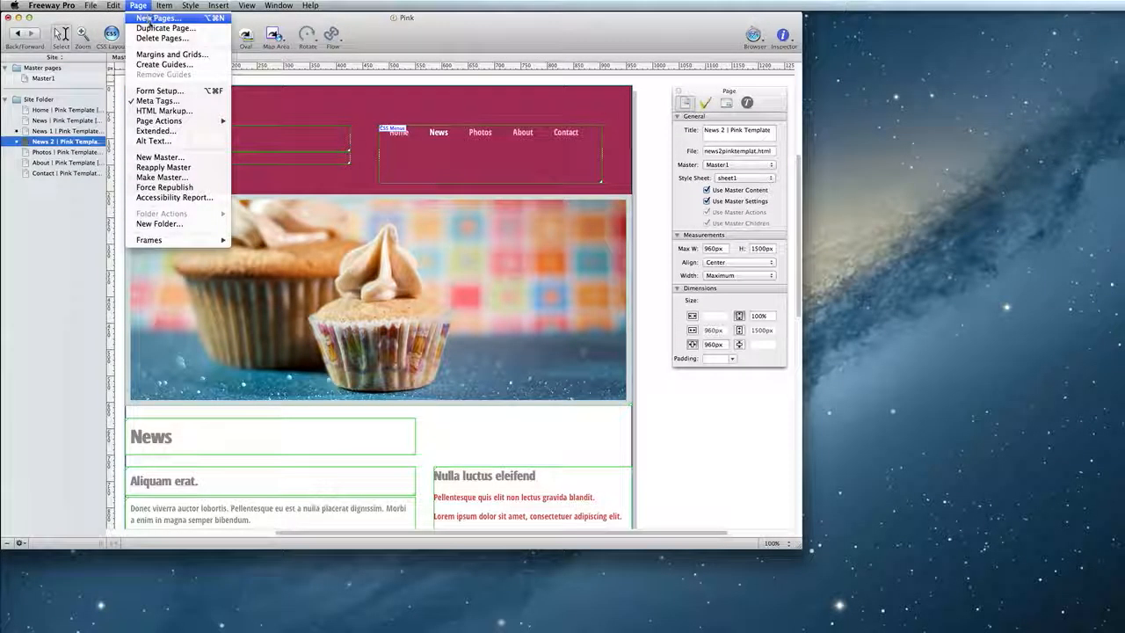
{"action": "left_click", "coordinate": [151, 28]}
{"action": "key", "text": "Right"}
{"action": "key", "text": "BackSpace"}
{"action": "key", "text": "BackSpace"}
{"action": "key", "text": "BackSpace"}
{"action": "key", "text": "BackSpace"}
{"action": "key", "text": "BackSpace"}
{"action": "key", "text": "Left"}
{"action": "key", "text": "Left"}
{"action": "key", "text": "Left"}
{"action": "key", "text": "Left"}
{"action": "key", "text": "Left"}
{"action": "key", "text": "Left"}
{"action": "key", "text": "Left"}
{"action": "key", "text": "Left"}
{"action": "key", "text": "Left"}
{"action": "key", "text": "Left"}
{"action": "key", "text": "Left"}
{"action": "key", "text": "Left"}
{"action": "key", "text": "Left"}
{"action": "key", "text": "Left"}
{"action": "key", "text": "Left"}
{"action": "key", "text": "Left"}
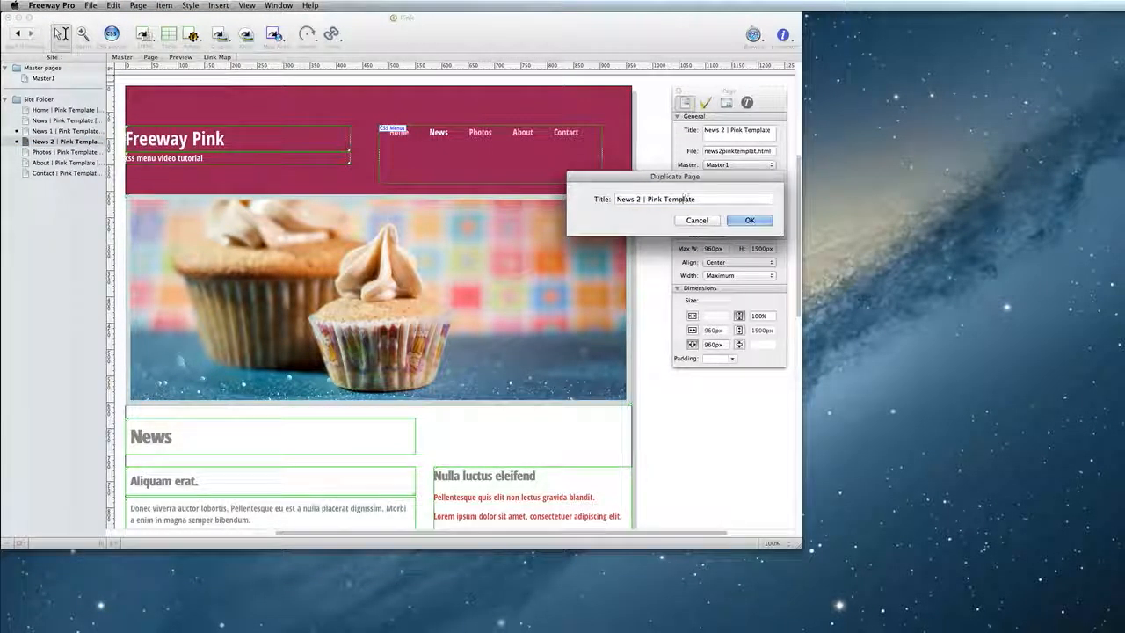
{"action": "key", "text": "BackSpace"}
{"action": "type", "text": "3"}
{"action": "key", "text": "Return"}
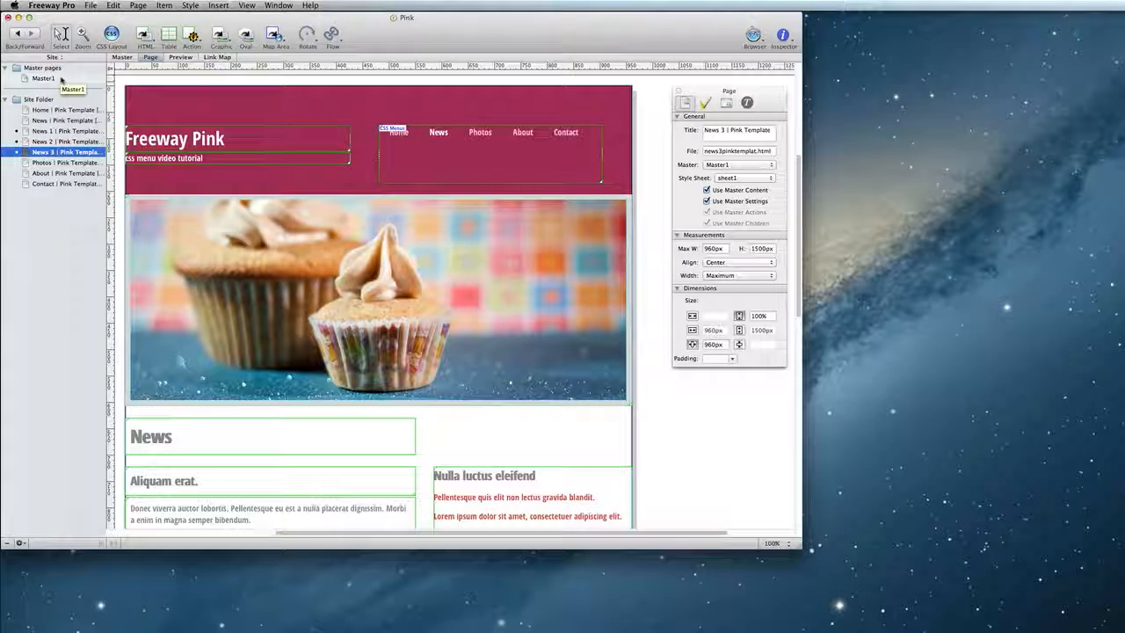
- On Master1, add menu list items News 1, News 2 and News 3 after News
{"action": "left_click", "coordinate": [62, 78]}
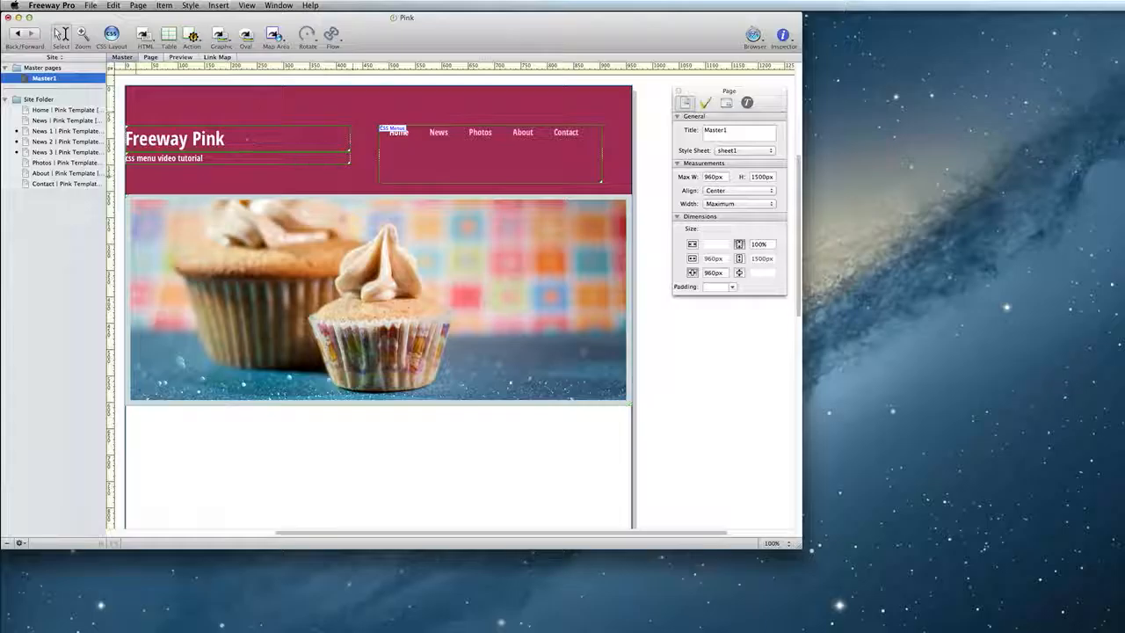
{"action": "double_click", "coordinate": [530, 168]}
{"action": "left_click", "coordinate": [420, 143]}
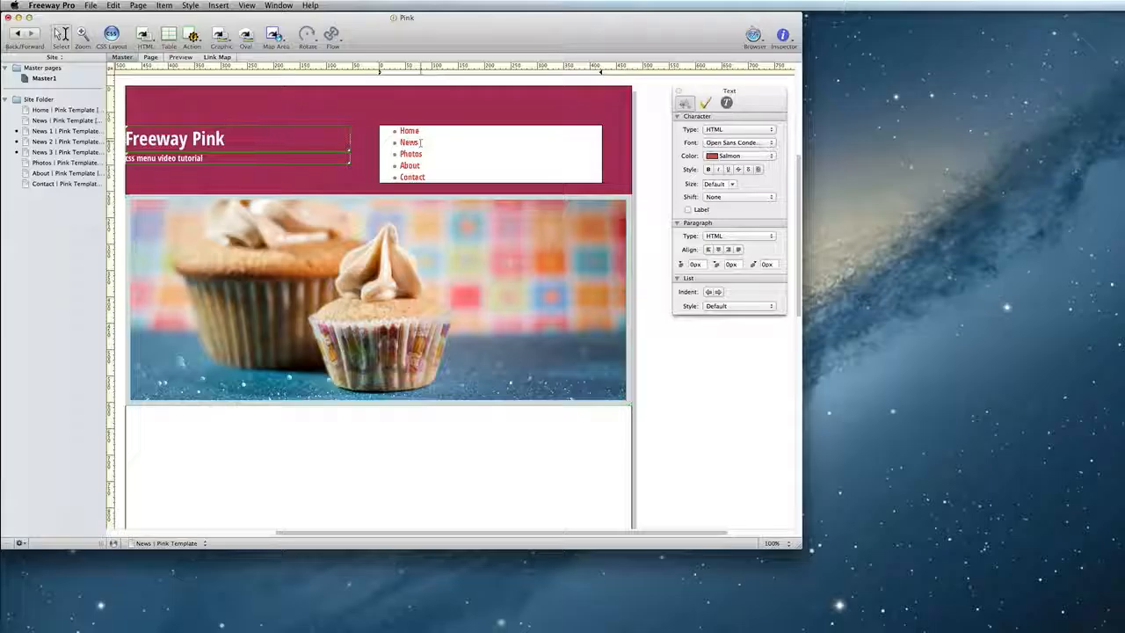
{"action": "key", "text": "Return"}
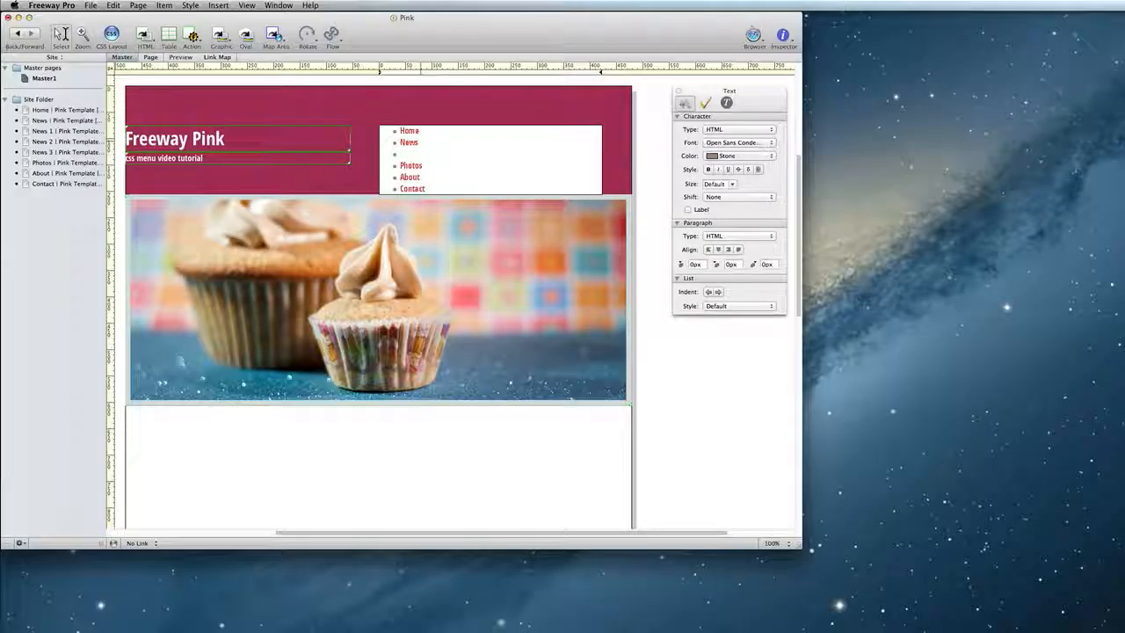
{"action": "type", "text": "News 1"}
{"action": "key", "text": "Return"}
{"action": "type", "text": "News 2"}
{"action": "key", "text": "Return"}
{"action": "type", "text": "Ne"}
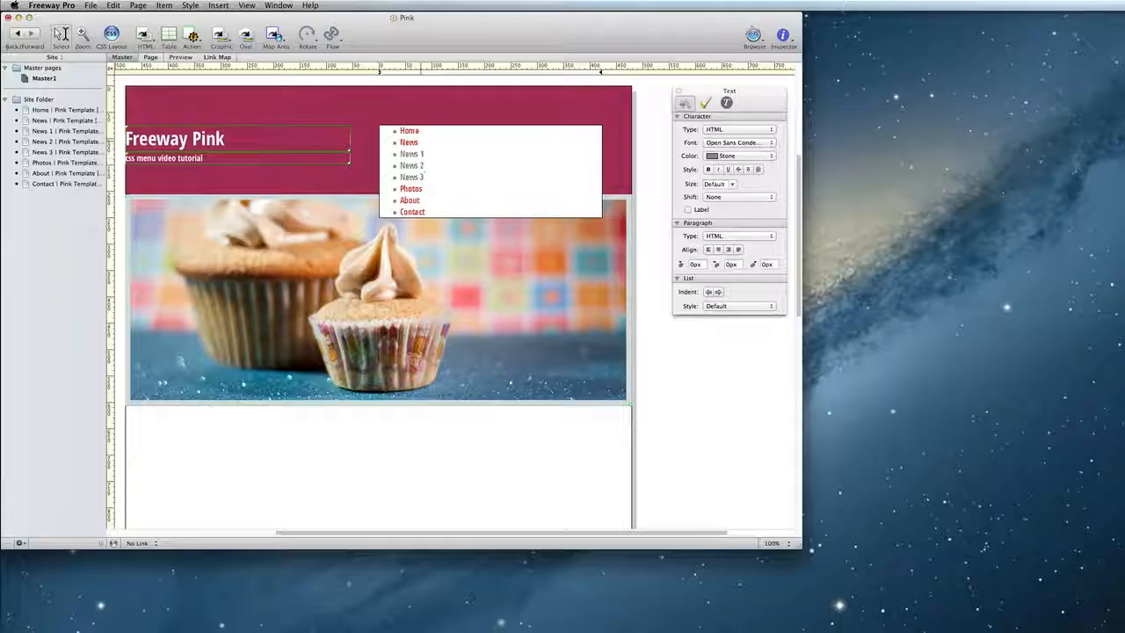
- Link the News 1, News 2 and News 3 menu items to the News 1, News 2 and News 3 pages
{"action": "left_click_drag", "start_coordinate": [423, 153], "coordinate": [402, 153]}
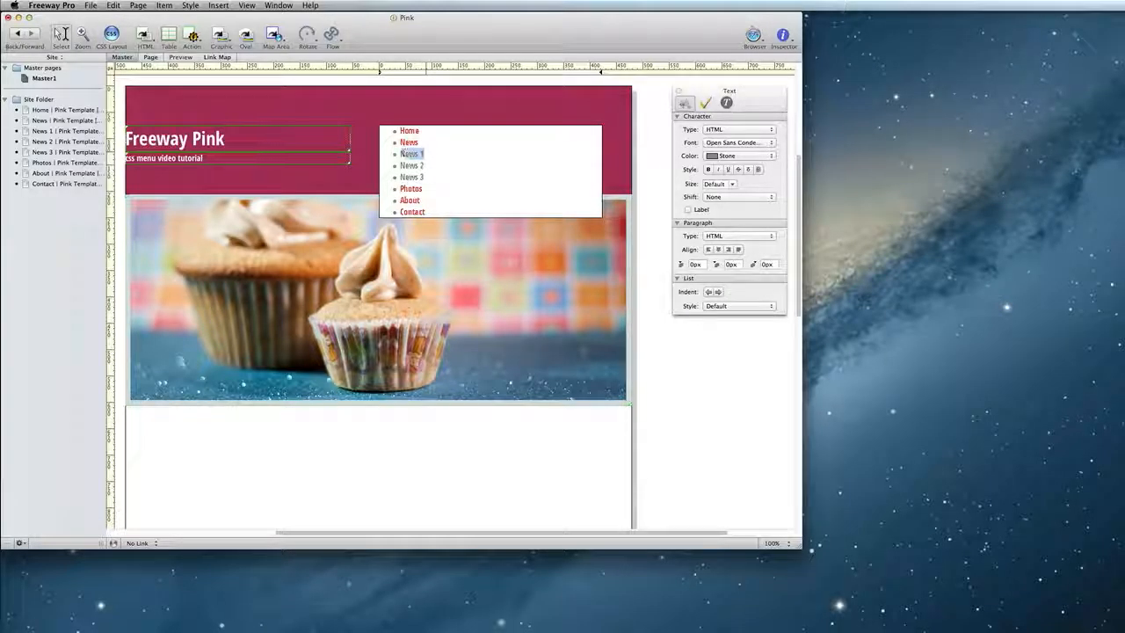
{"action": "left_click", "coordinate": [138, 543]}
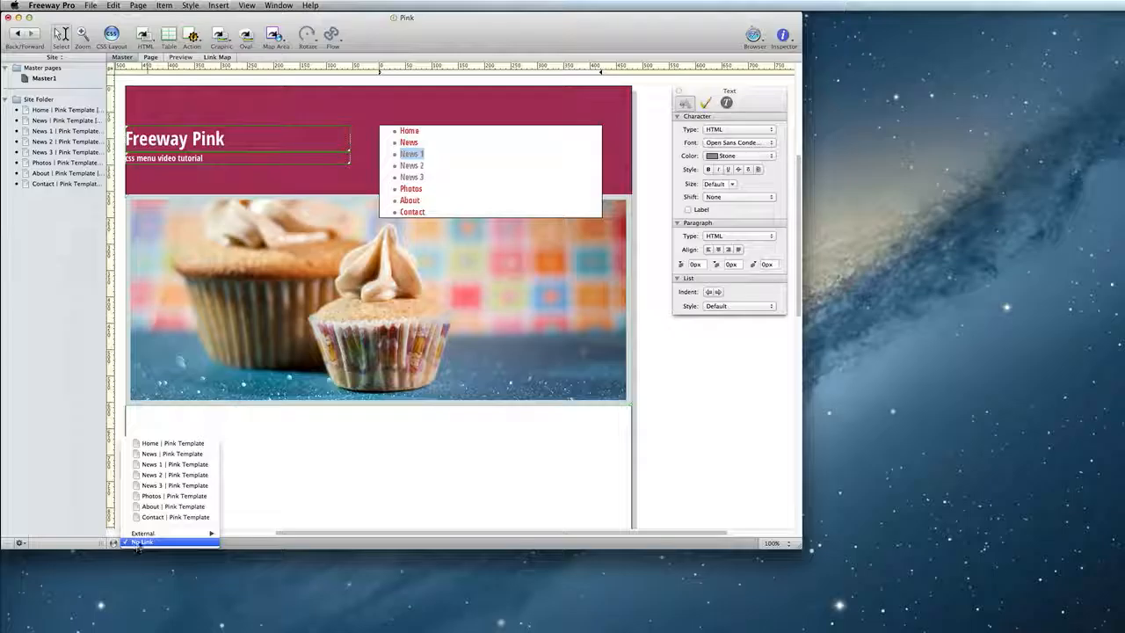
{"action": "left_click", "coordinate": [180, 475]}
{"action": "left_click_drag", "start_coordinate": [425, 166], "coordinate": [401, 177]}
{"action": "left_click", "coordinate": [138, 542]}
{"action": "left_click", "coordinate": [172, 476]}
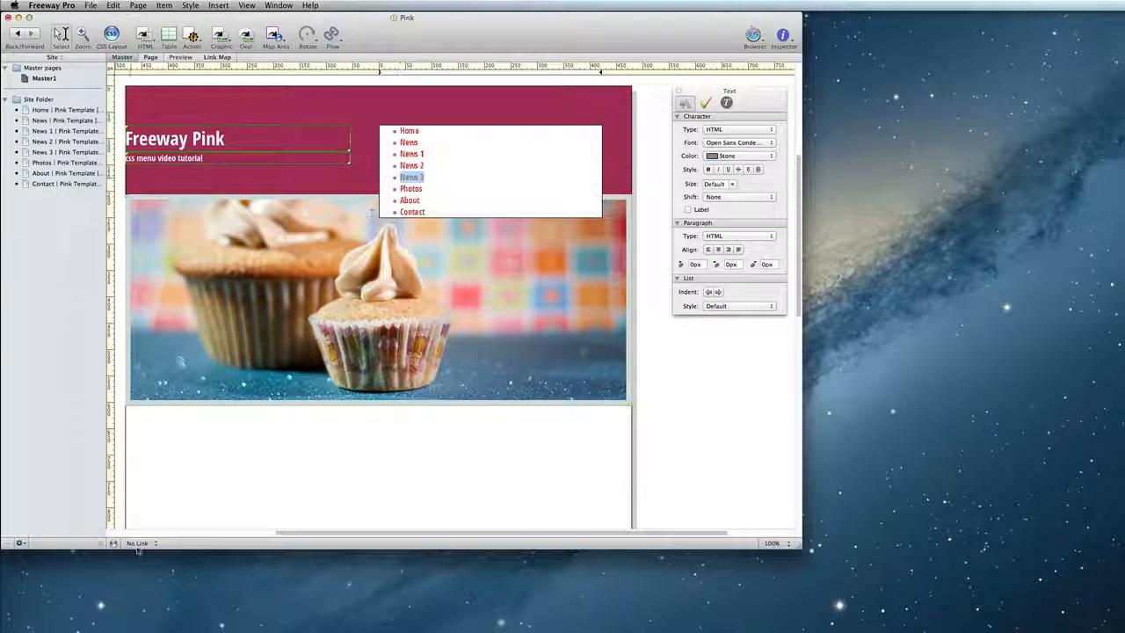
{"action": "left_click", "coordinate": [138, 542]}
{"action": "left_click", "coordinate": [175, 485]}
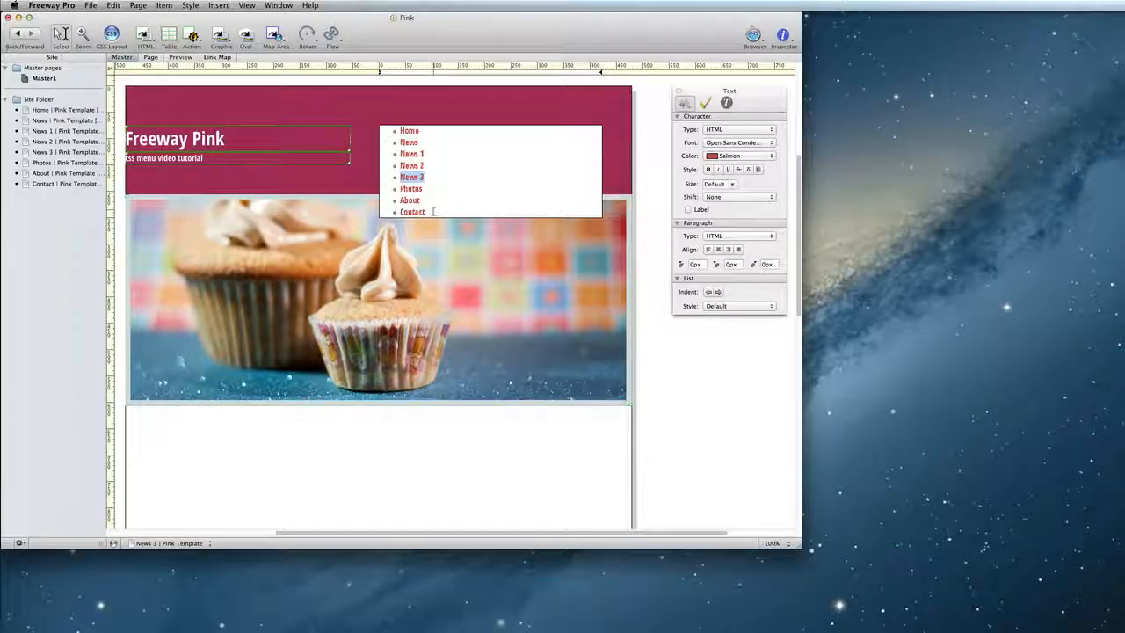
- Increase the list indent of the News 1, News 2 and News 3 items to nest them under News
{"action": "left_click", "coordinate": [427, 177]}
{"action": "left_click_drag", "start_coordinate": [427, 176], "coordinate": [398, 155]}
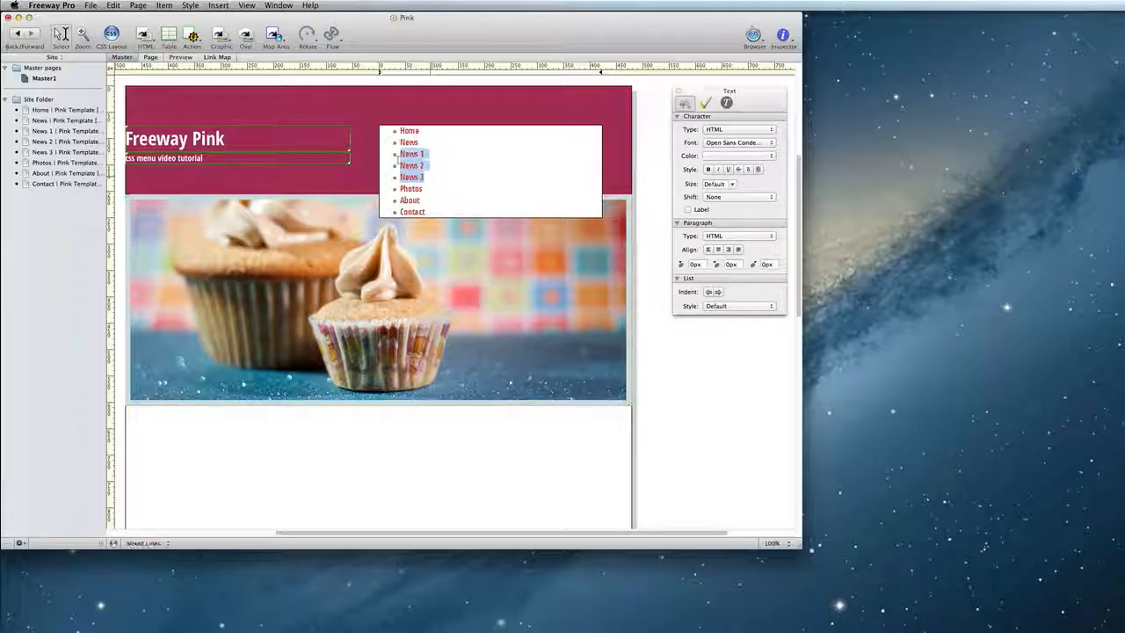
{"action": "left_click", "coordinate": [719, 293]}
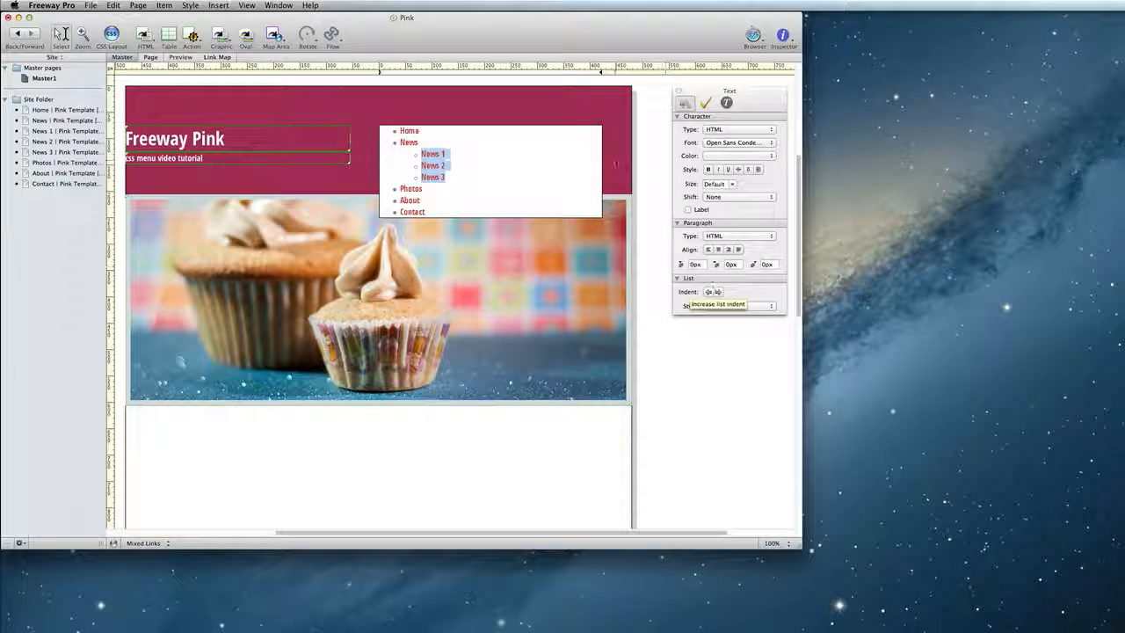
{"action": "left_click", "coordinate": [615, 163]}
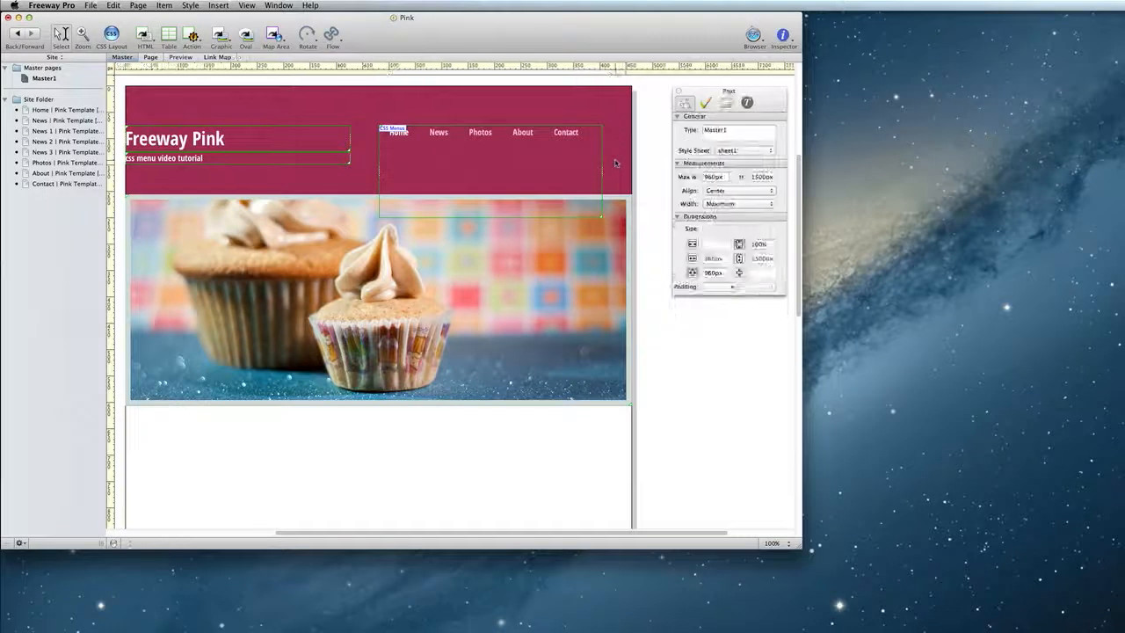
- Preview the News page's menu, then return to Master1
{"action": "left_click", "coordinate": [152, 58]}
{"action": "left_click", "coordinate": [175, 58]}
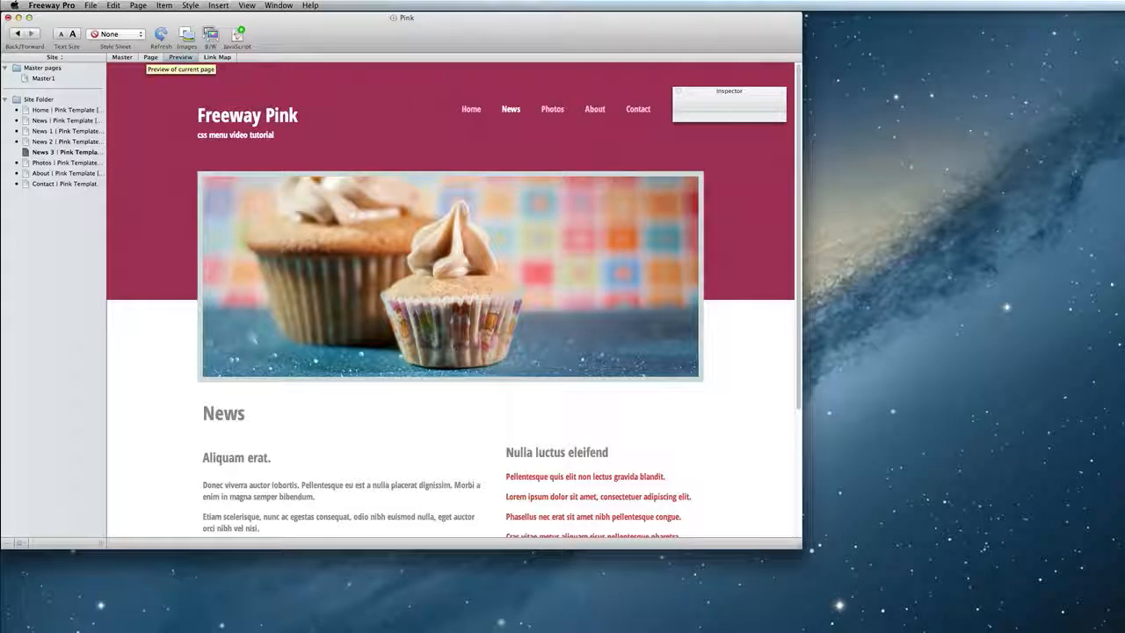
{"action": "mouse_move", "coordinate": [511, 110]}
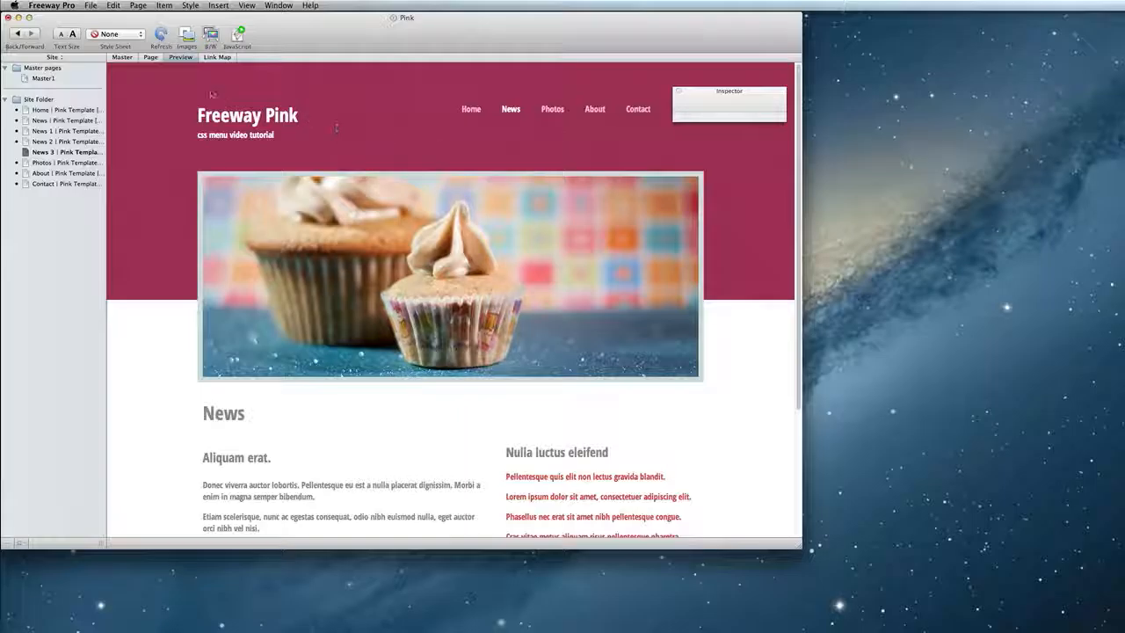
{"action": "left_click", "coordinate": [59, 121]}
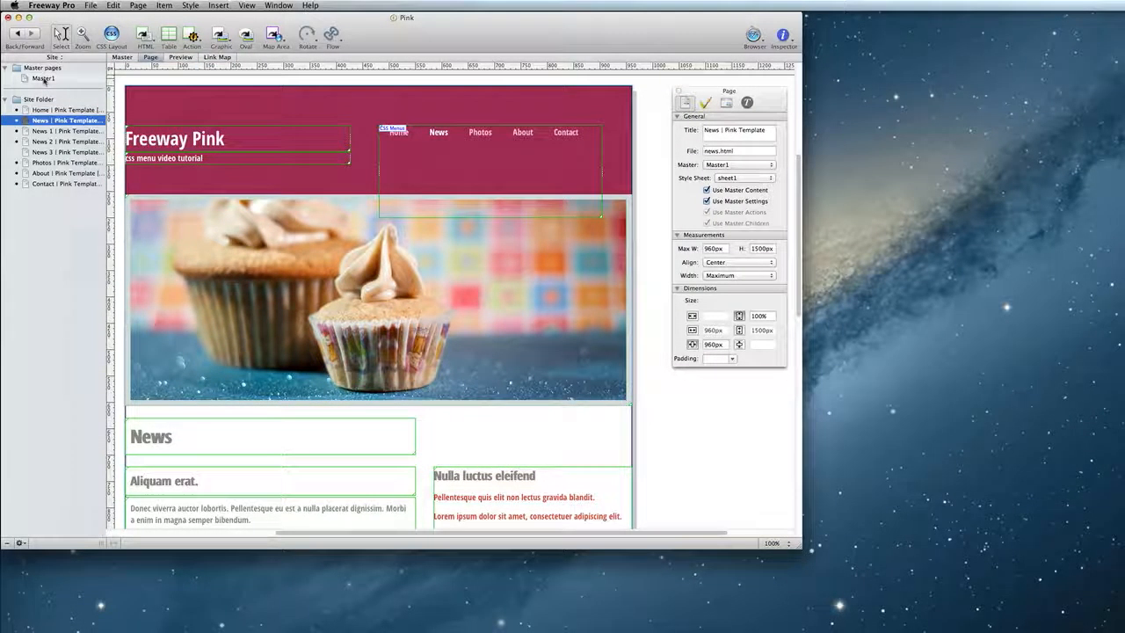
{"action": "left_click", "coordinate": [44, 79]}
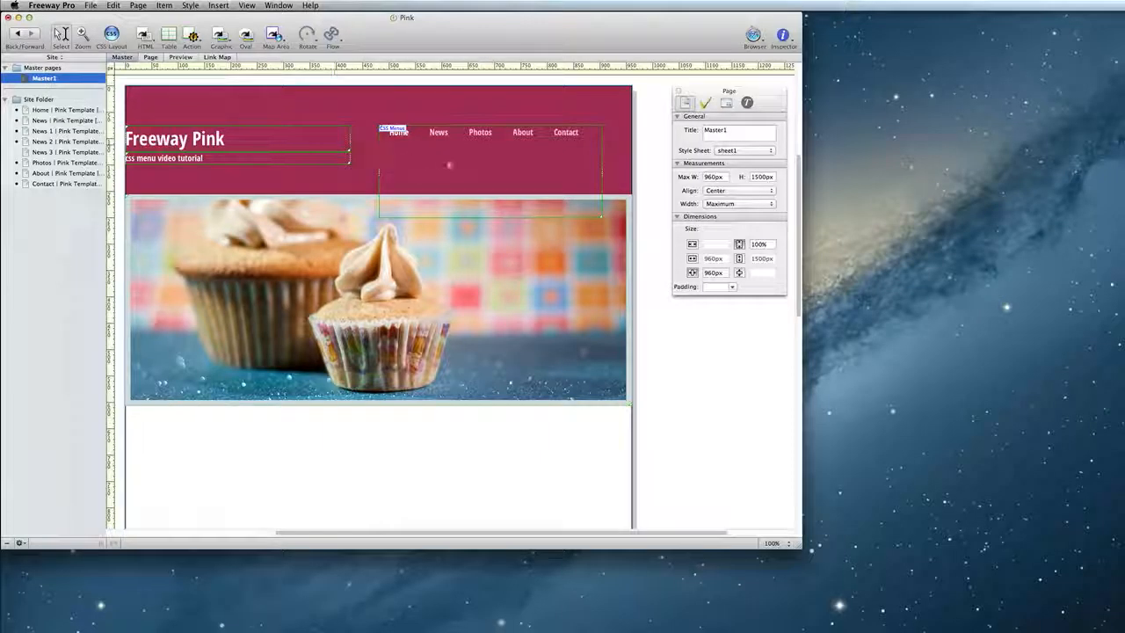
- Open the CSS Menus action for the menu item and enable Use Main Menu Settings in its Submenu Settings
{"action": "left_click", "coordinate": [449, 164]}
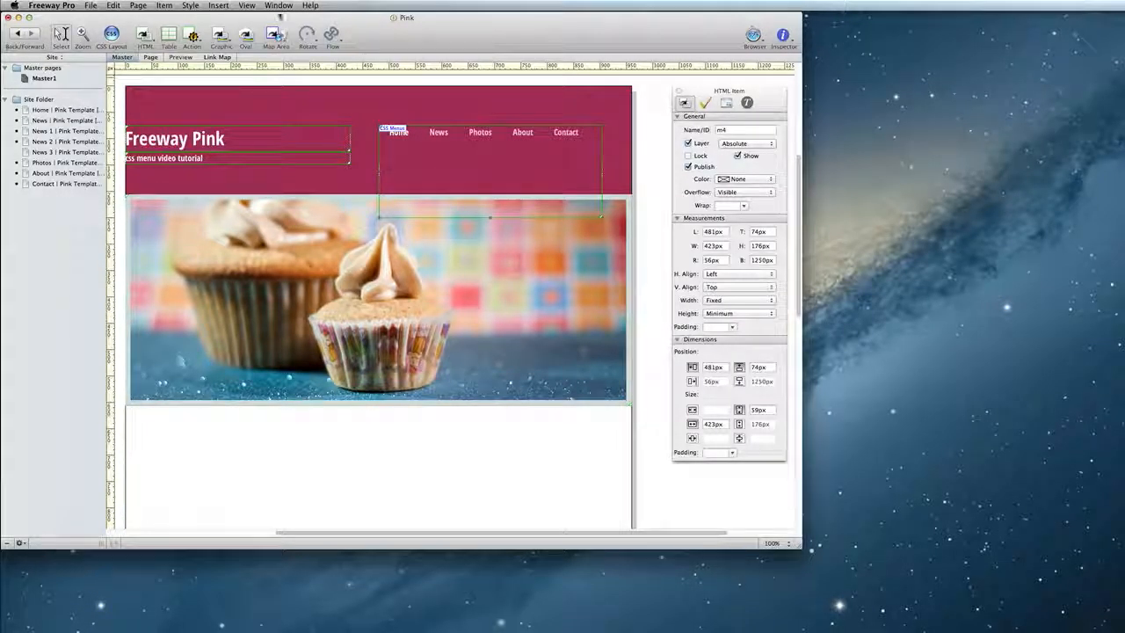
{"action": "left_click", "coordinate": [278, 5]}
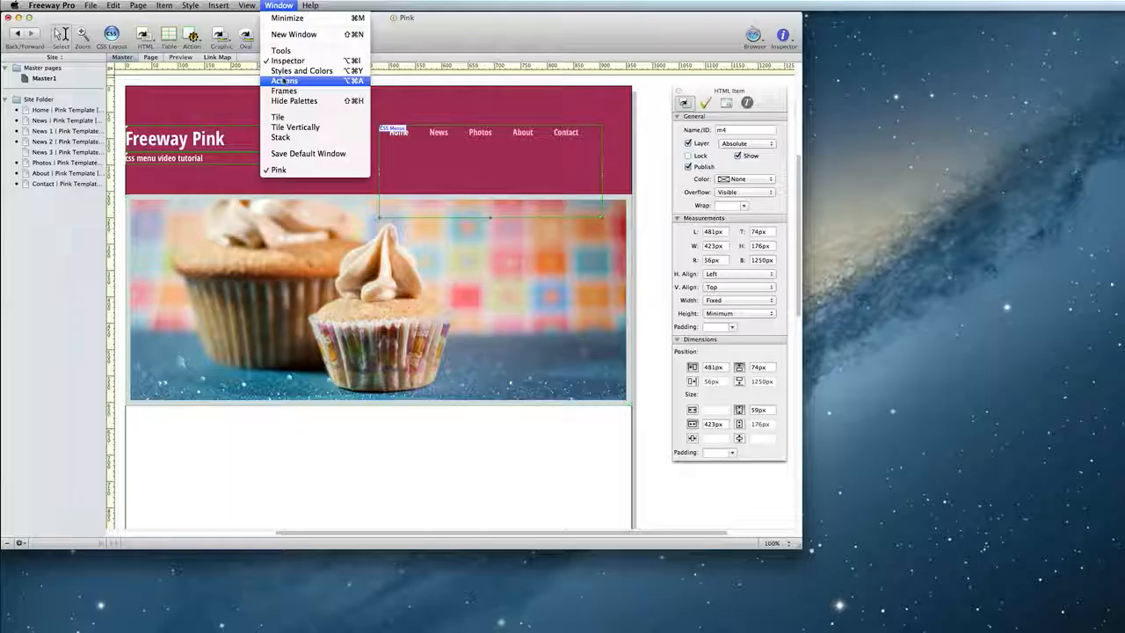
{"action": "left_click", "coordinate": [284, 80]}
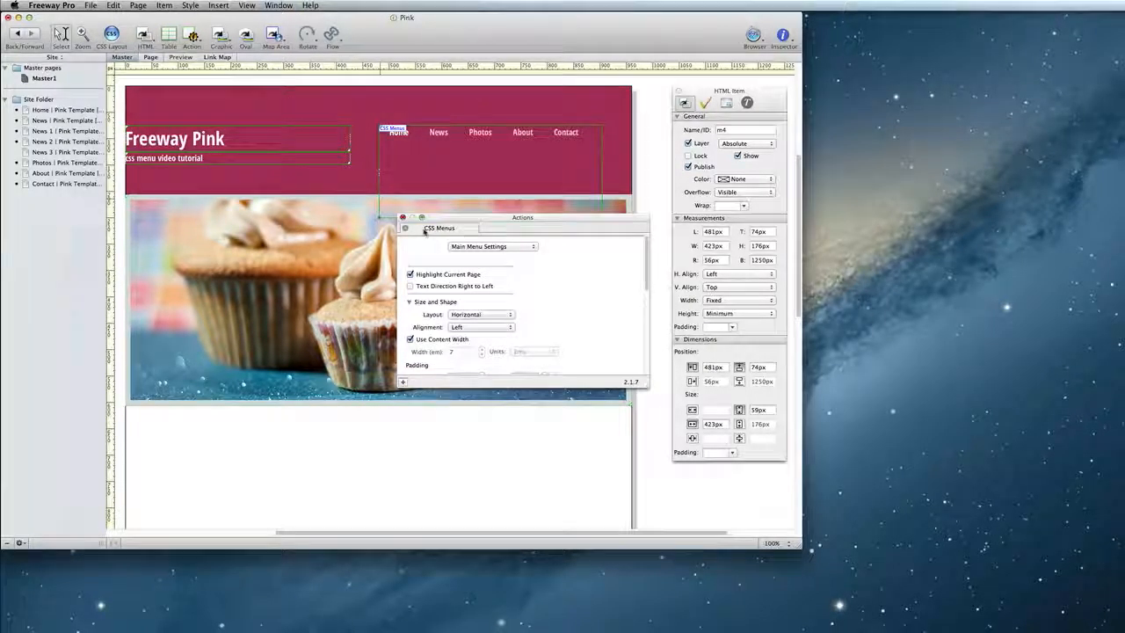
{"action": "left_click", "coordinate": [519, 248]}
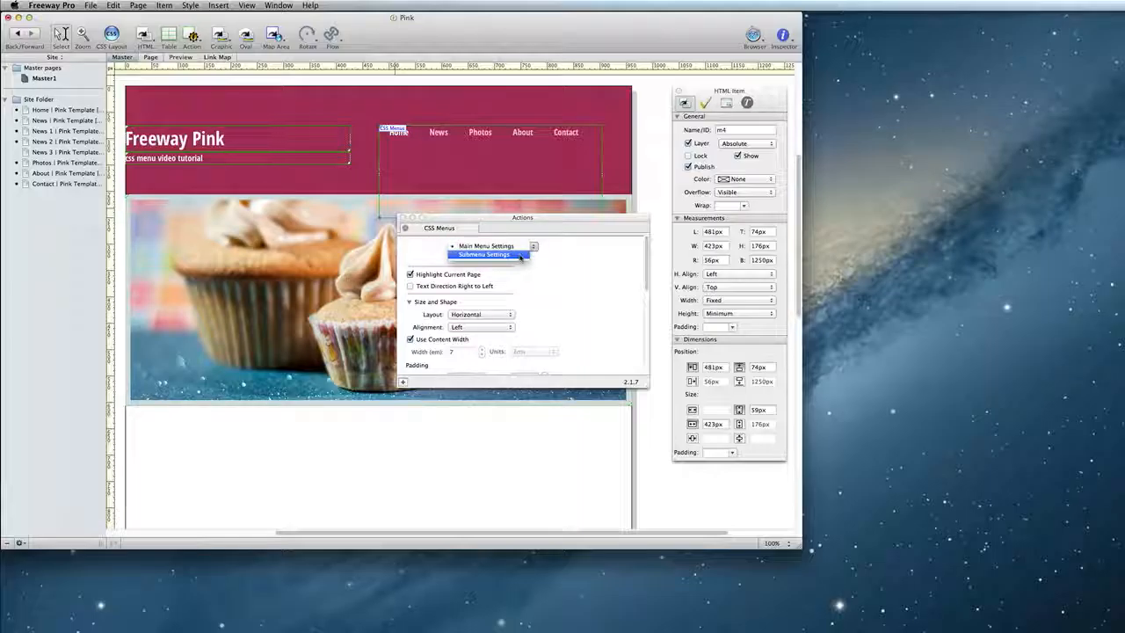
{"action": "left_click", "coordinate": [519, 254]}
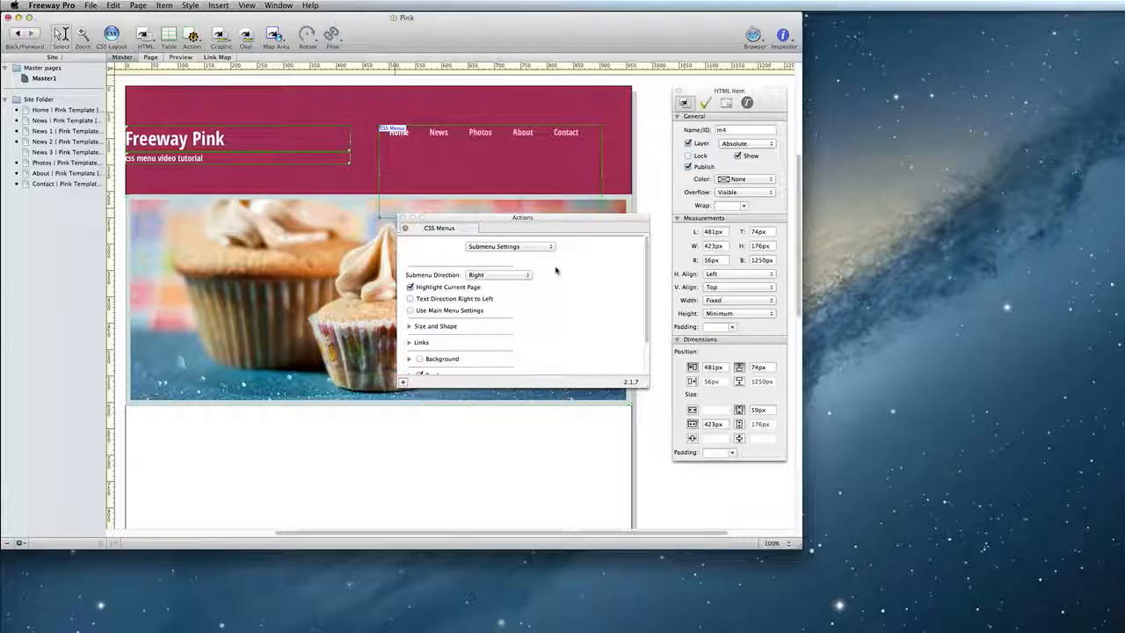
{"action": "scroll", "coordinate": [555, 270], "scroll_direction": "down", "scroll_amount": 3}
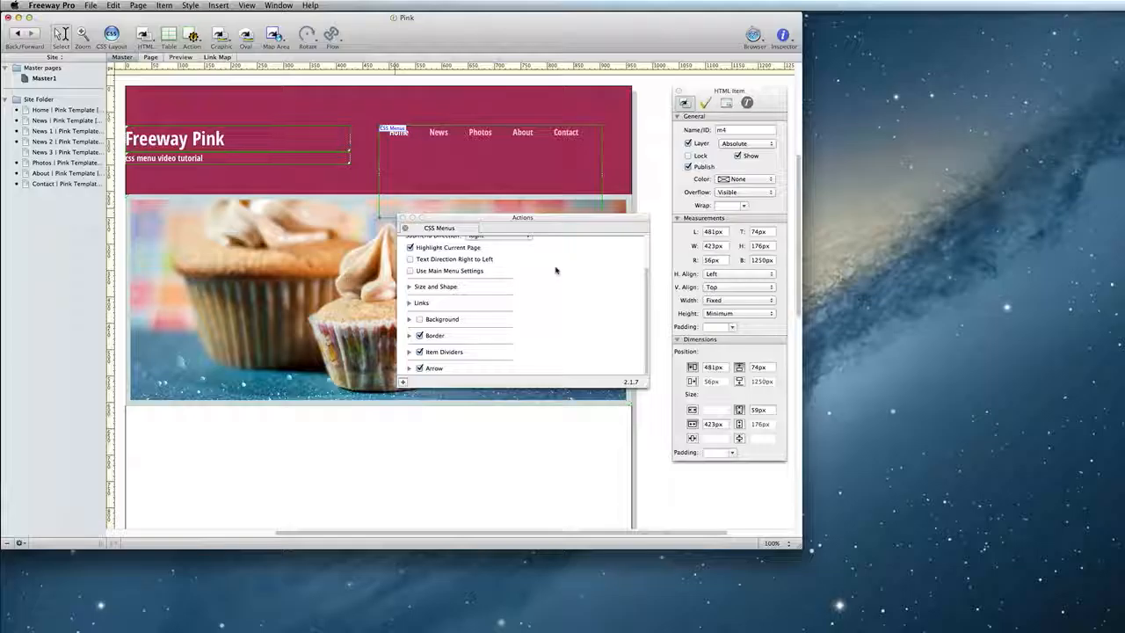
{"action": "scroll", "coordinate": [555, 270], "scroll_direction": "up", "scroll_amount": 3}
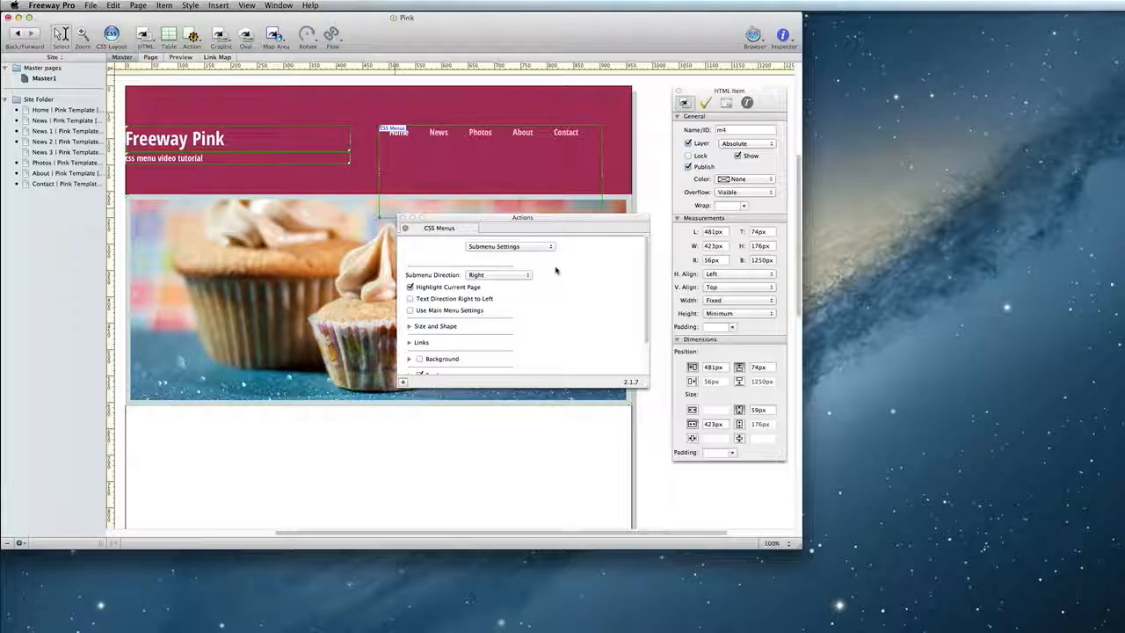
{"action": "left_click", "coordinate": [432, 312]}
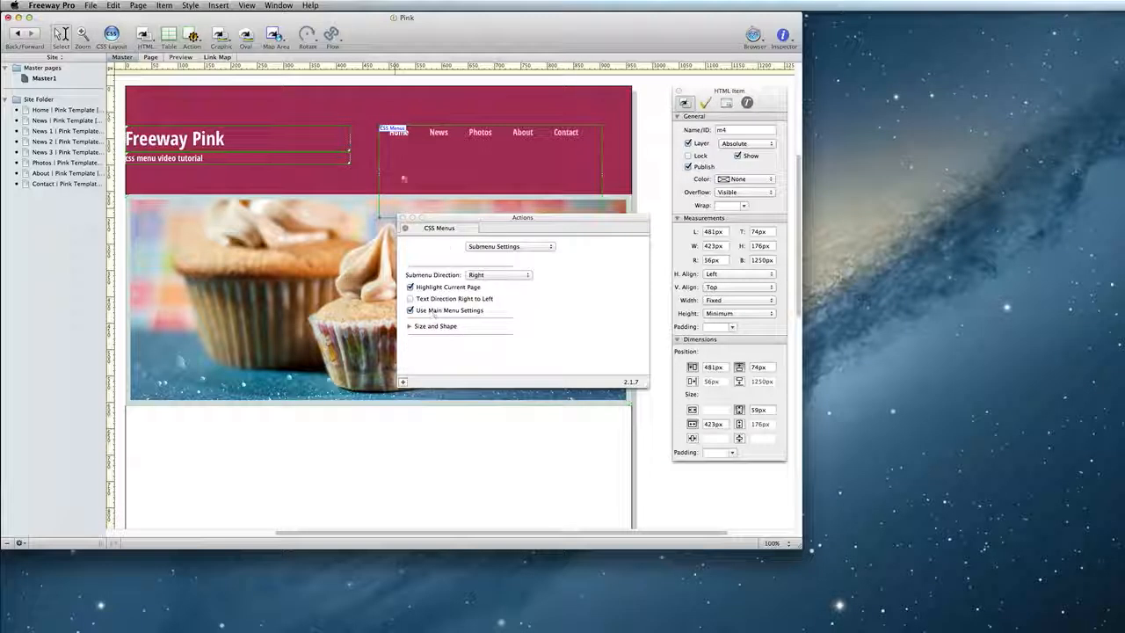
- Preview the News page and hover over News to check the submenu
{"action": "left_click", "coordinate": [152, 58]}
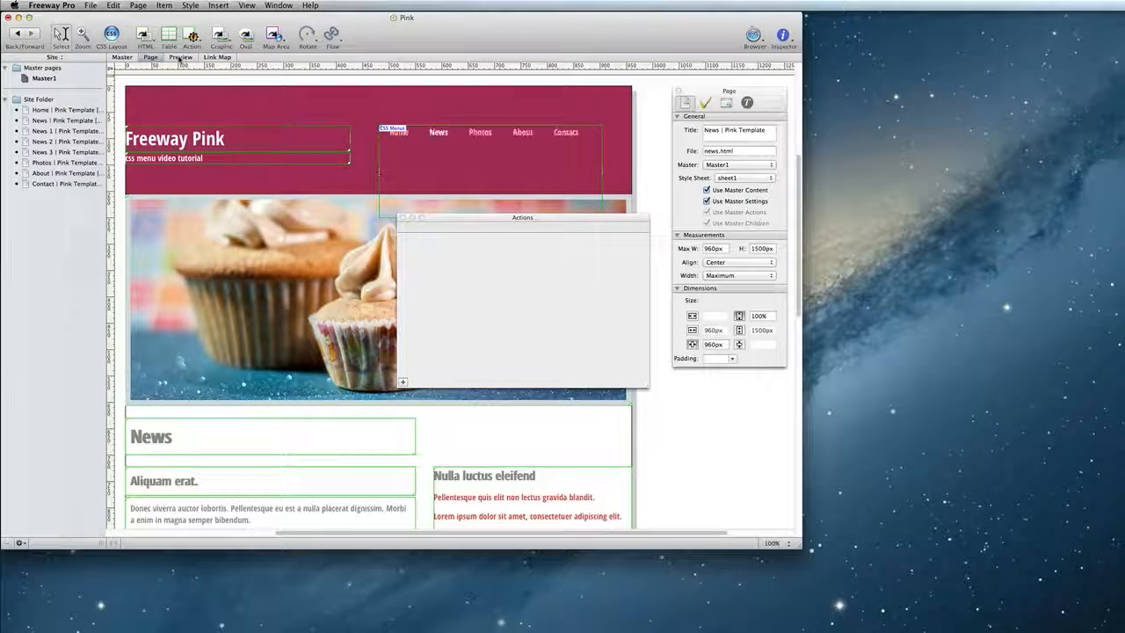
{"action": "left_click", "coordinate": [180, 58]}
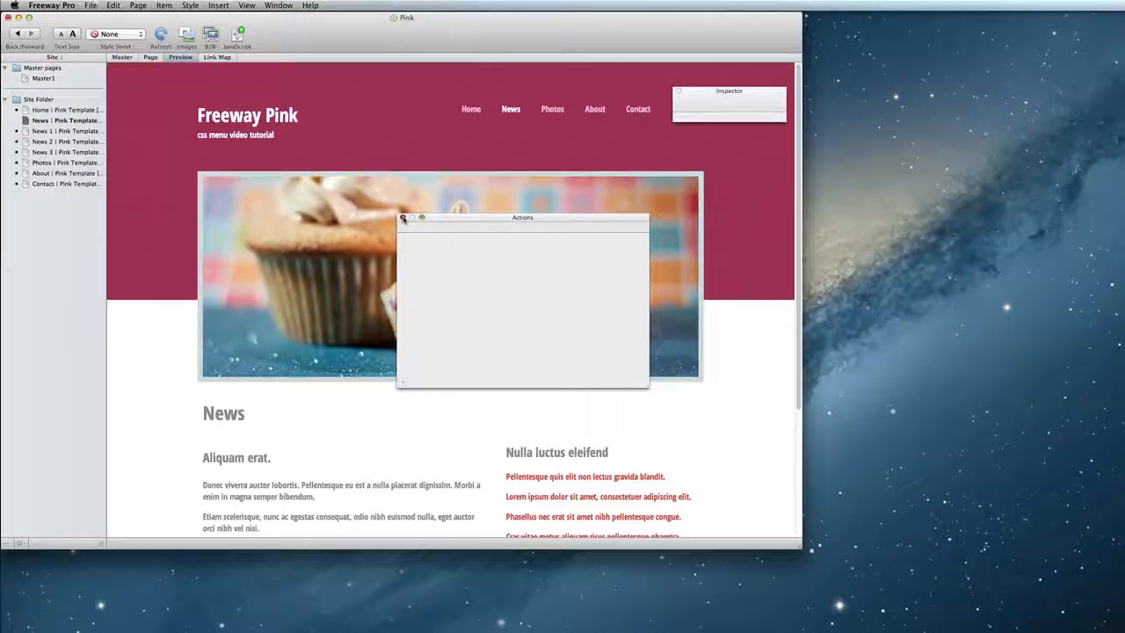
{"action": "left_click", "coordinate": [403, 218]}
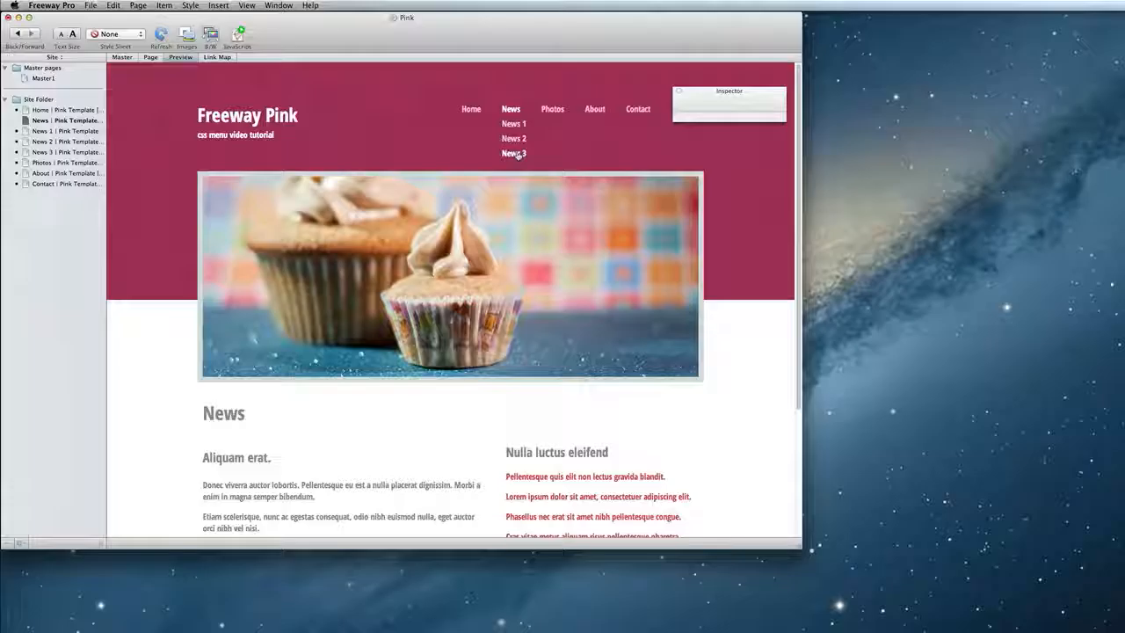
- On Master1, shrink the CSS menu item's height to about 37 px
{"action": "left_click", "coordinate": [125, 59]}
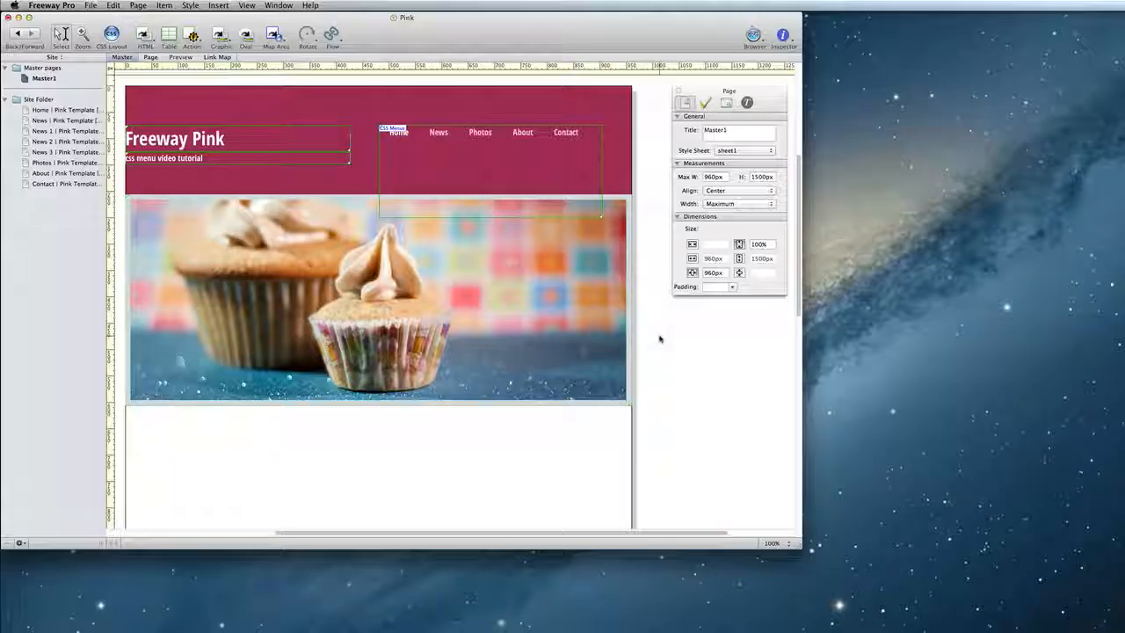
{"action": "left_click", "coordinate": [531, 173]}
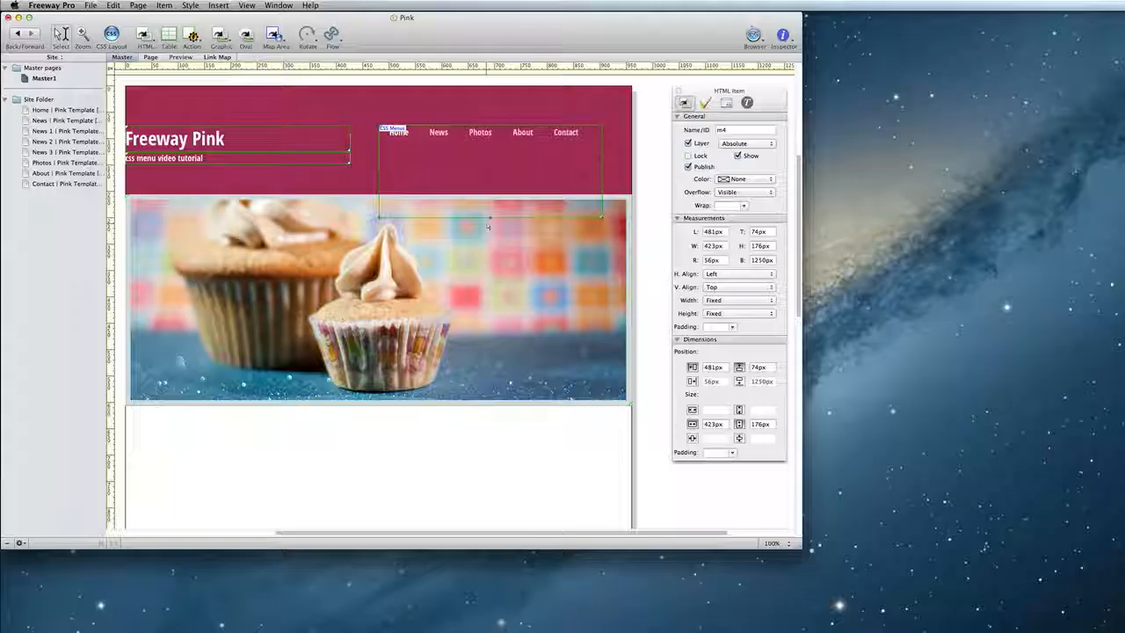
{"action": "left_click_drag", "start_coordinate": [489, 211], "coordinate": [497, 148]}
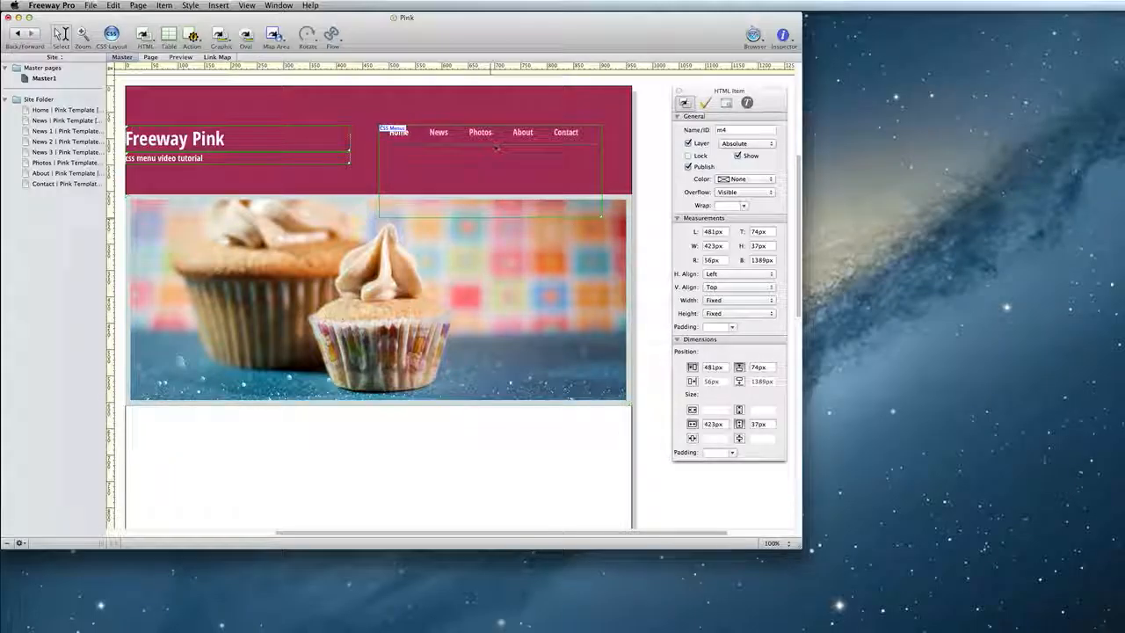